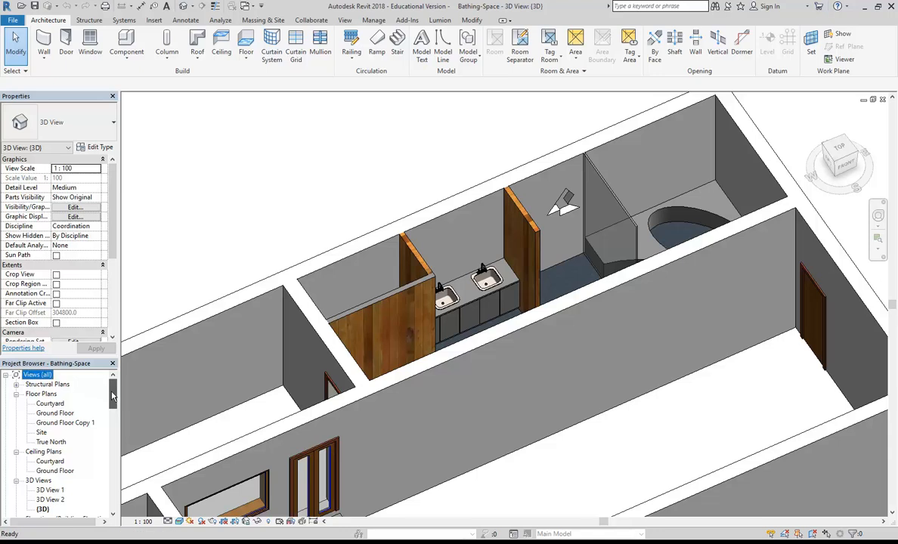
Open the Ground Floor floor plan and look at the bathing space layout.
scroll(119, 390, up, 2)
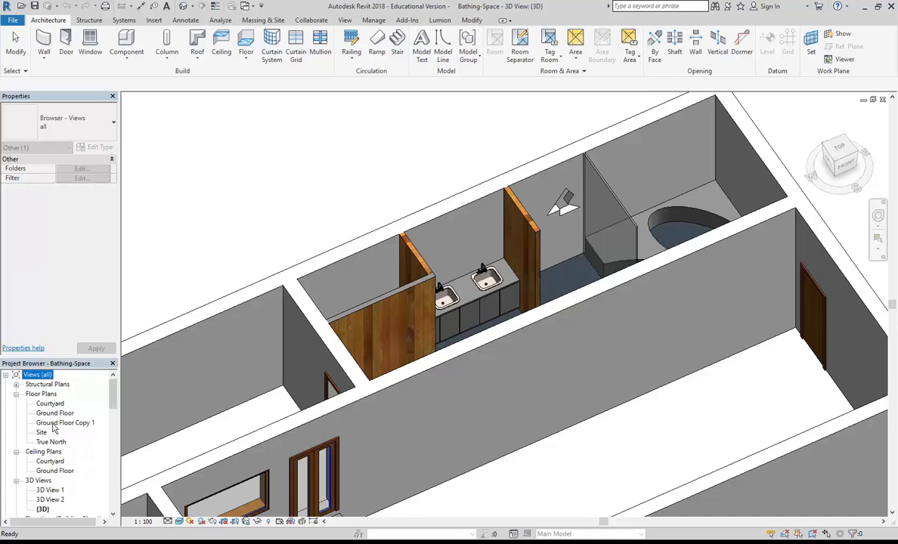
click(42, 395)
double_click(55, 413)
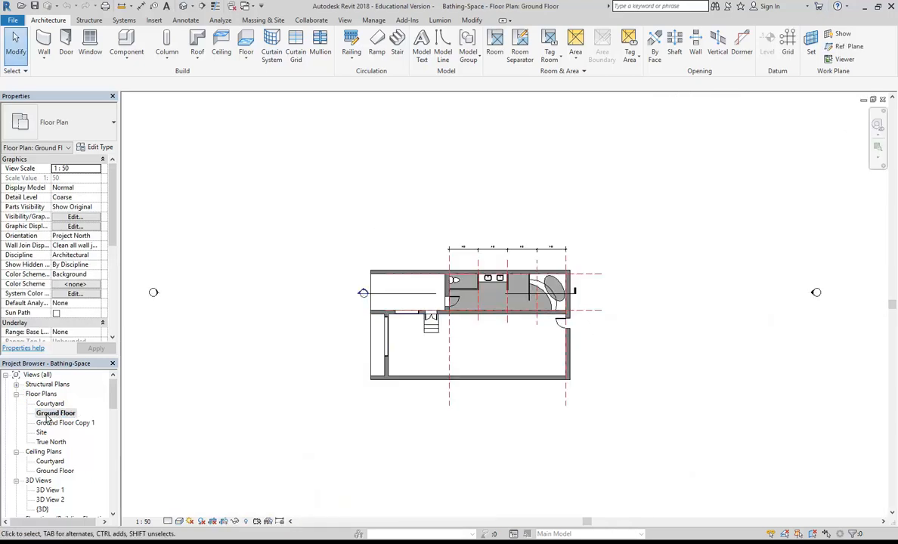
scroll(393, 390, up, 4)
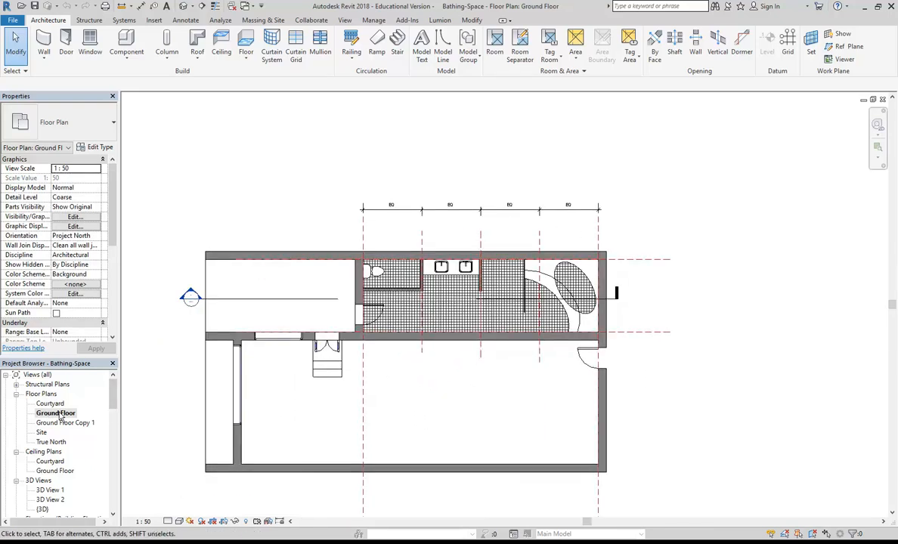
Open the Ground Floor reflected ceiling plan and examine the walls around the bathing space.
double_click(53, 472)
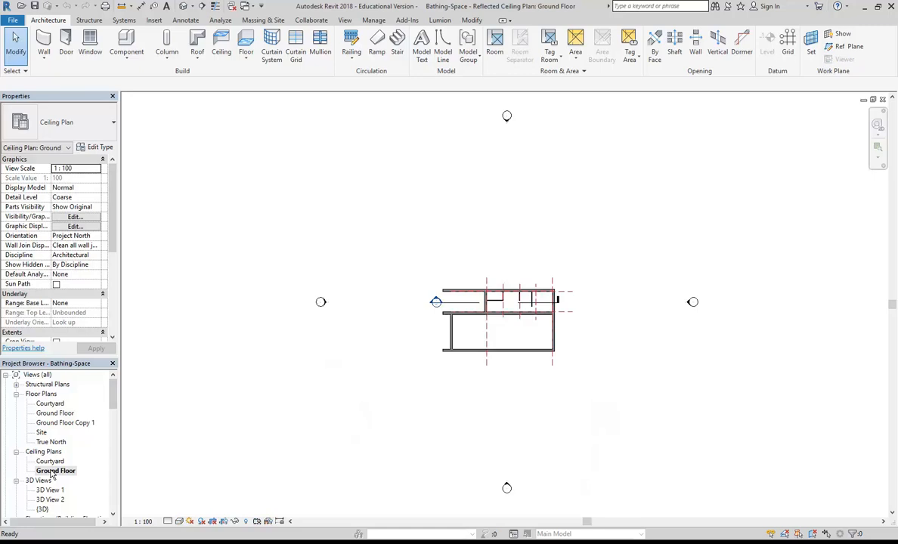
scroll(531, 305, up, 3)
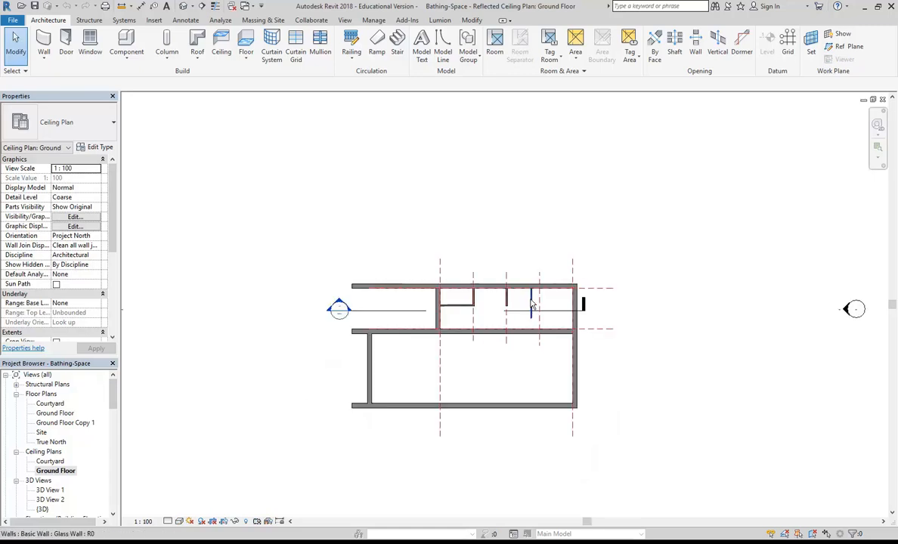
scroll(531, 305, up, 2)
scroll(495, 375, up, 1)
middle_drag(495, 375, 534, 396)
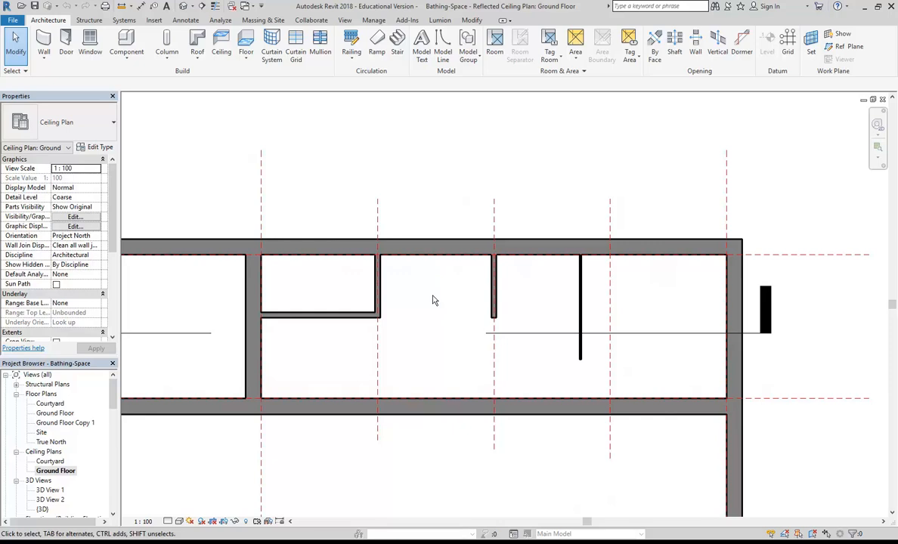
scroll(433, 300, down, 2)
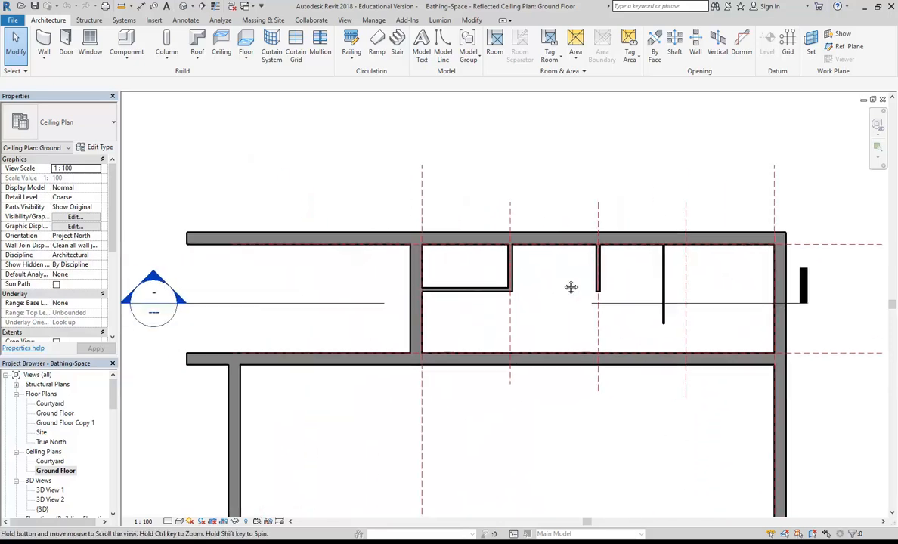
middle_drag(572, 287, 551, 281)
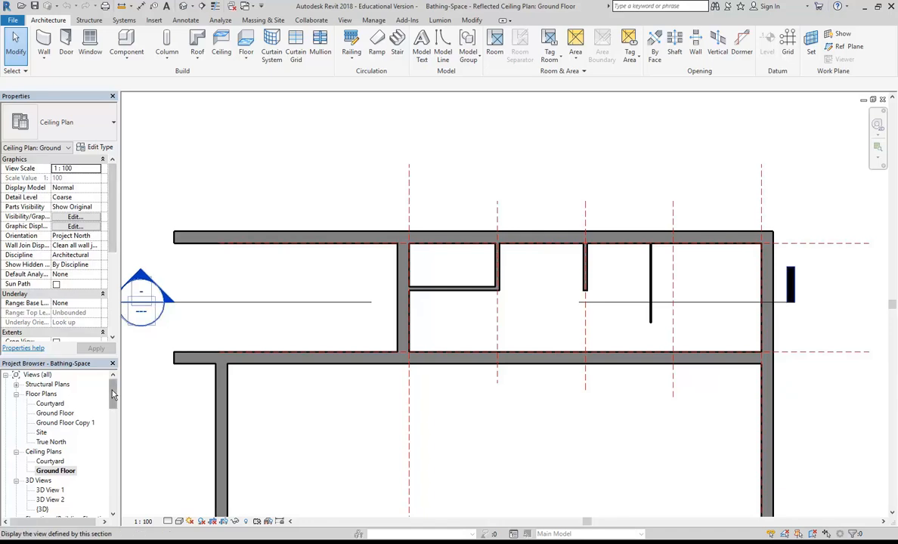
Open the Section 1 view and examine the Courtyard, Ground Floor and Ceiling levels.
scroll(106, 407, down, 5)
click(48, 432)
double_click(48, 432)
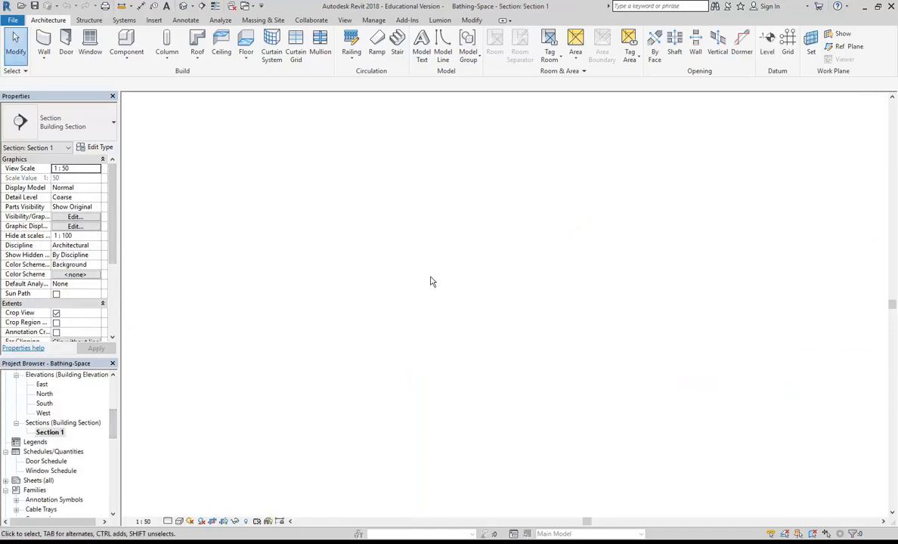
scroll(674, 315, up, 3)
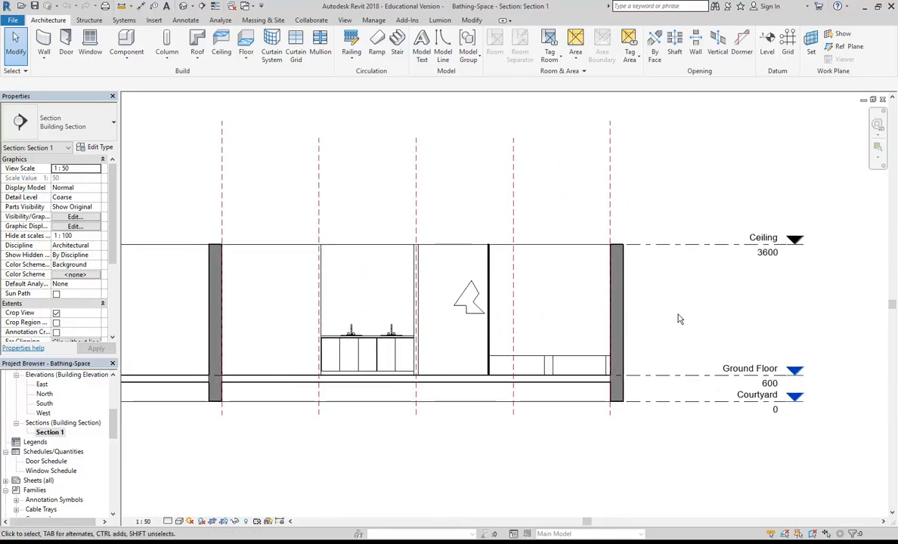
middle_drag(679, 318, 720, 327)
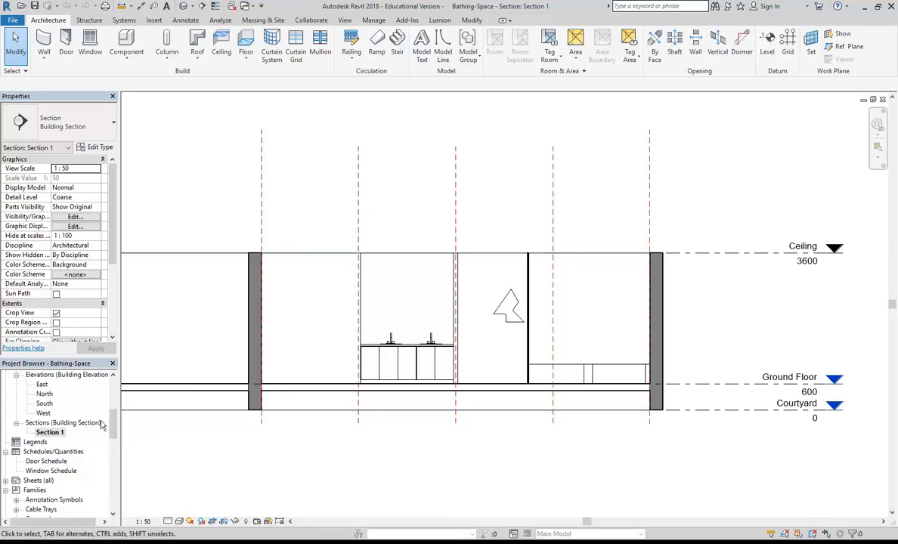
Create a new reflected ceiling plan view for the Ceiling level.
drag(115, 430, 107, 391)
scroll(111, 399, down, 1)
click(49, 451)
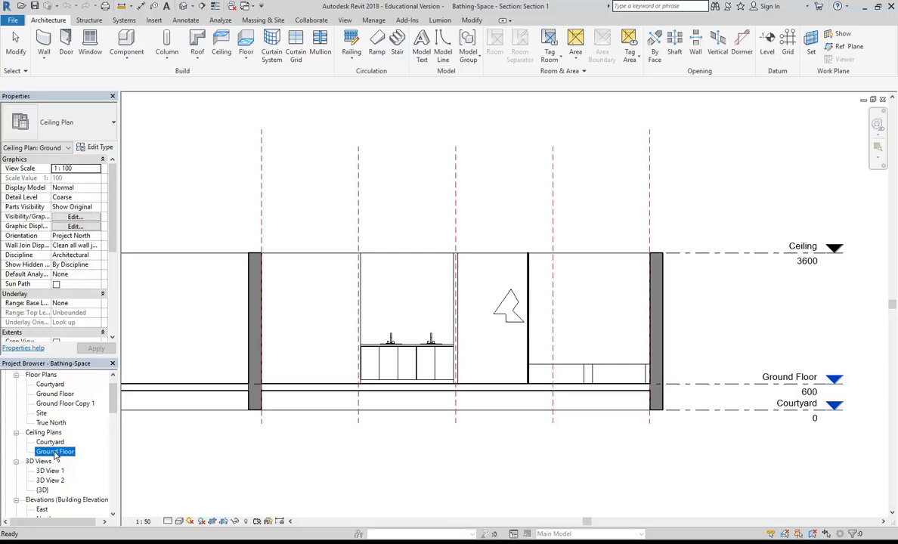
click(155, 325)
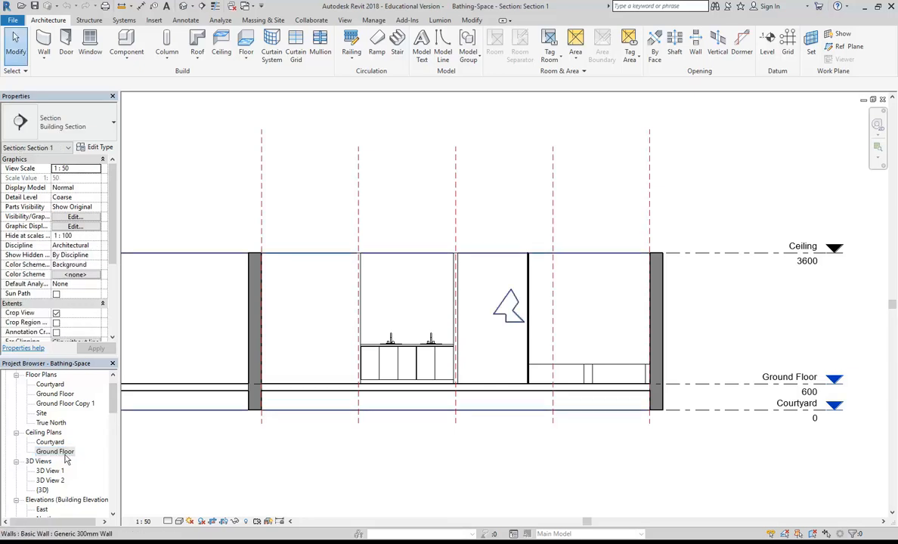
click(345, 21)
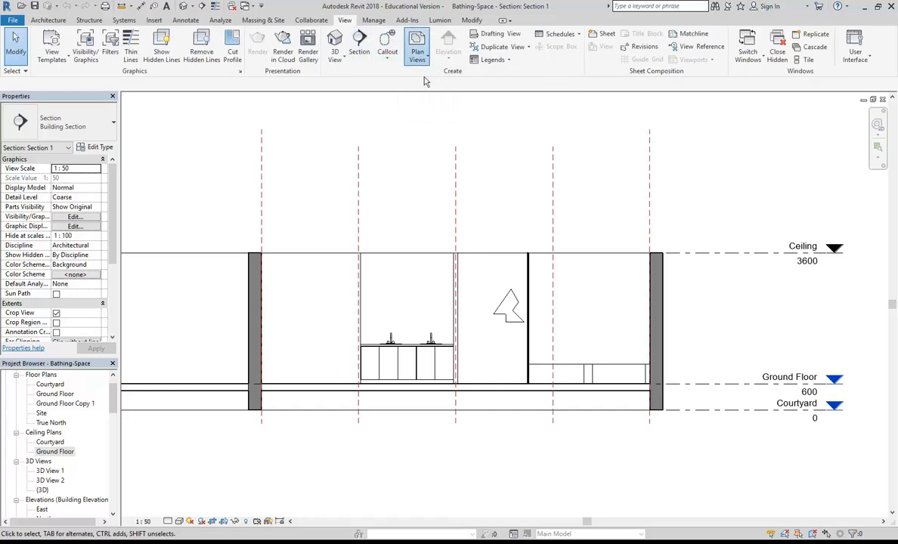
click(418, 57)
click(431, 96)
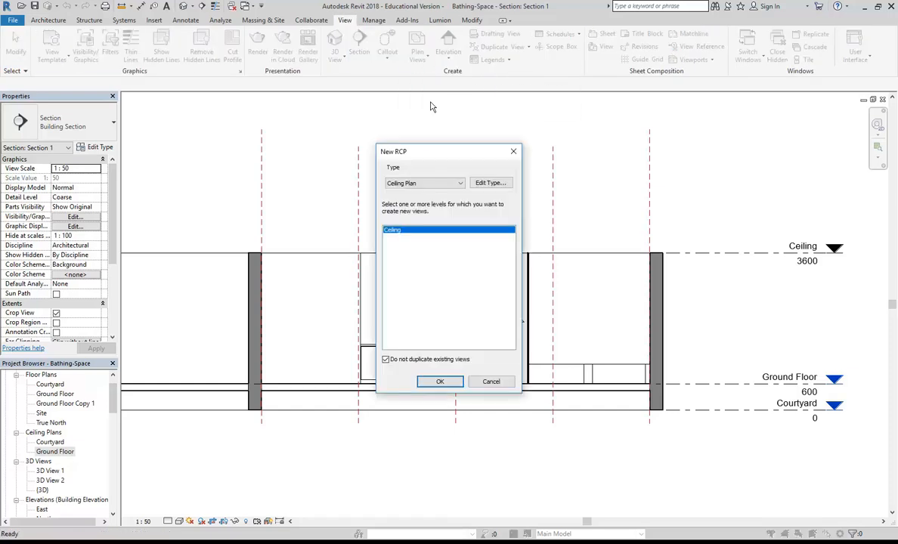
click(438, 381)
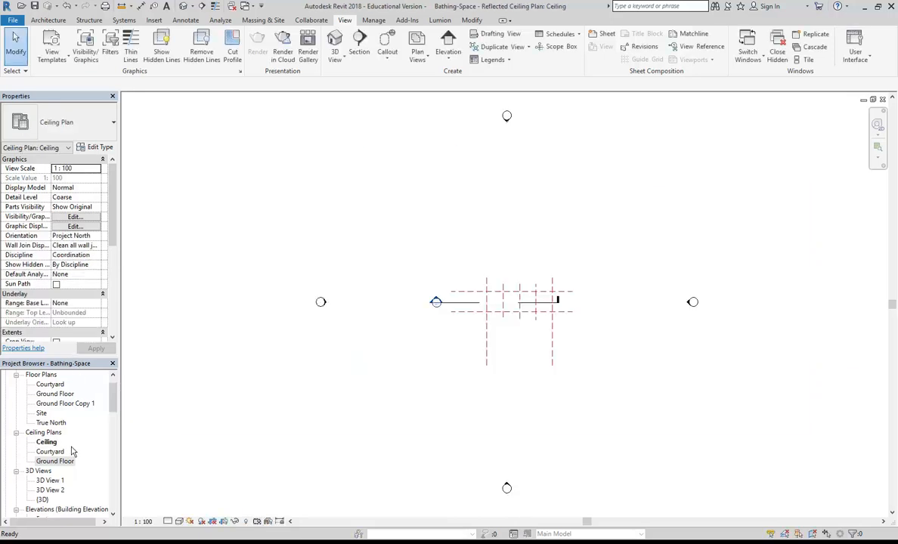
click(46, 443)
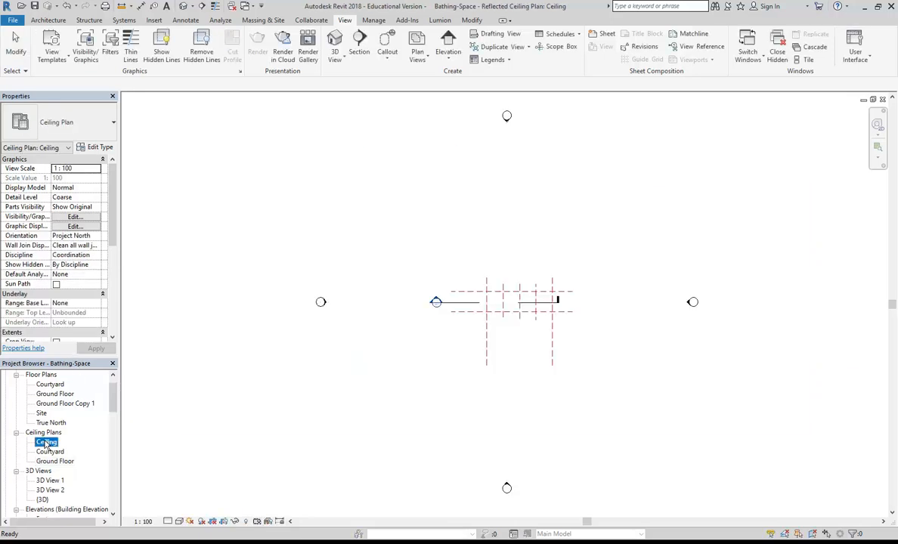
Look over the Ceiling level's reflected ceiling plan and compare it with the Section 1 view.
scroll(537, 313, up, 5)
scroll(411, 419, up, 4)
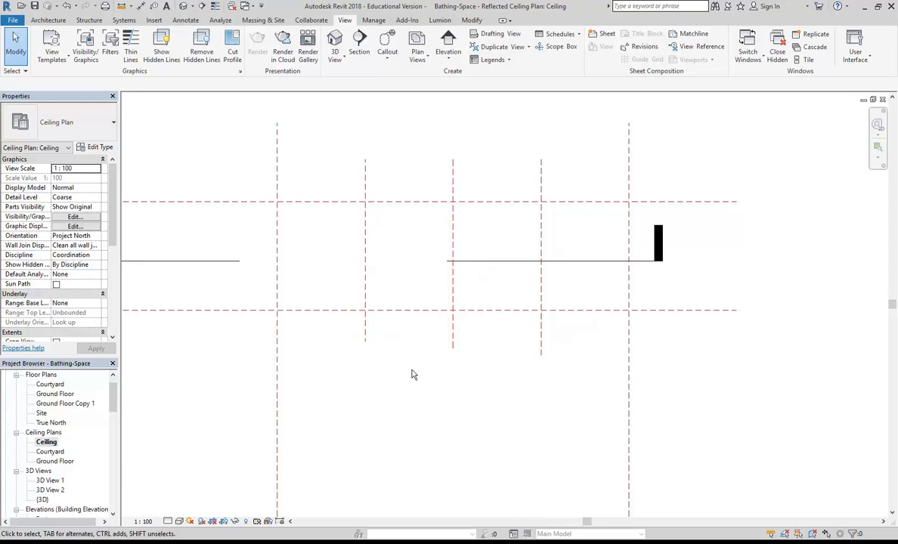
scroll(412, 374, down, 3)
double_click(265, 287)
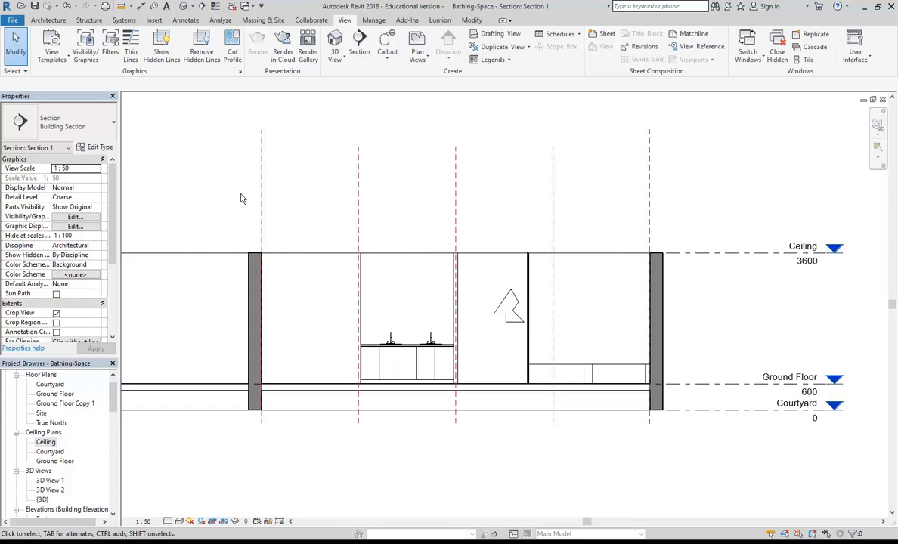
Return to the Ground Floor reflected ceiling plan, showing the bathing space.
double_click(51, 458)
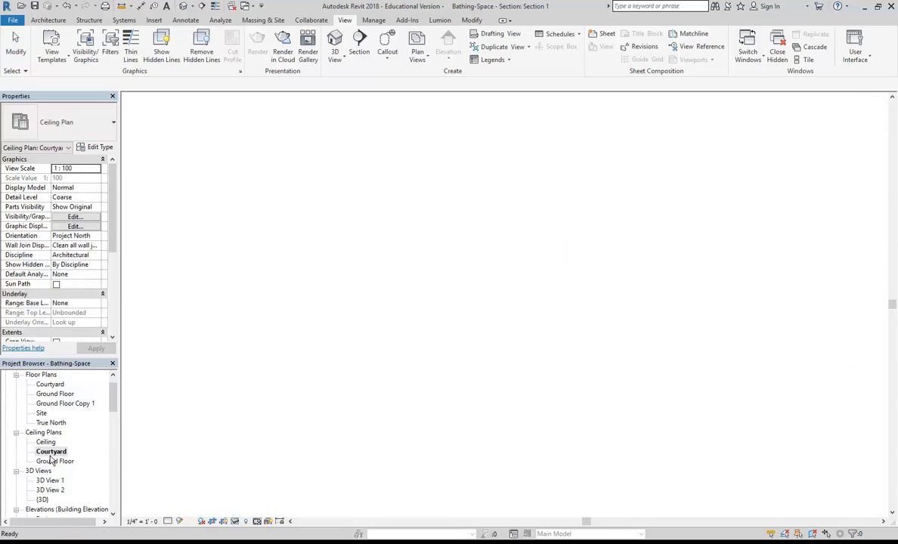
middle_drag(520, 318, 425, 318)
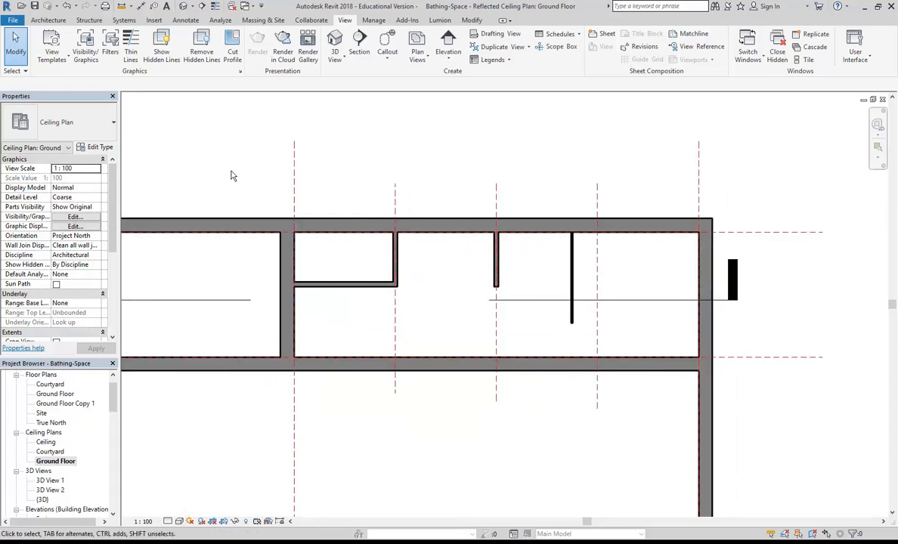
middle_drag(231, 171, 251, 177)
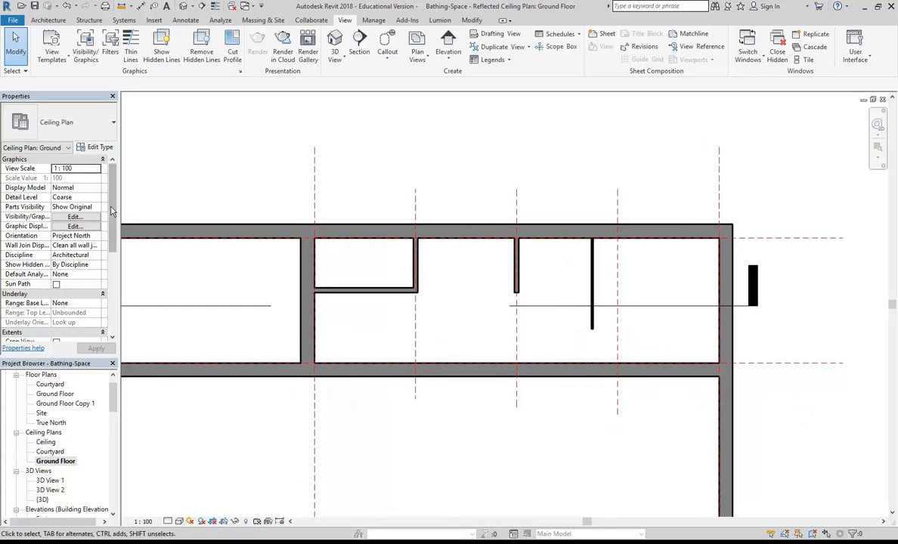
Review the Ground Floor ceiling plan's view range with its sample diagram, closing the settings without changes.
drag(113, 206, 113, 264)
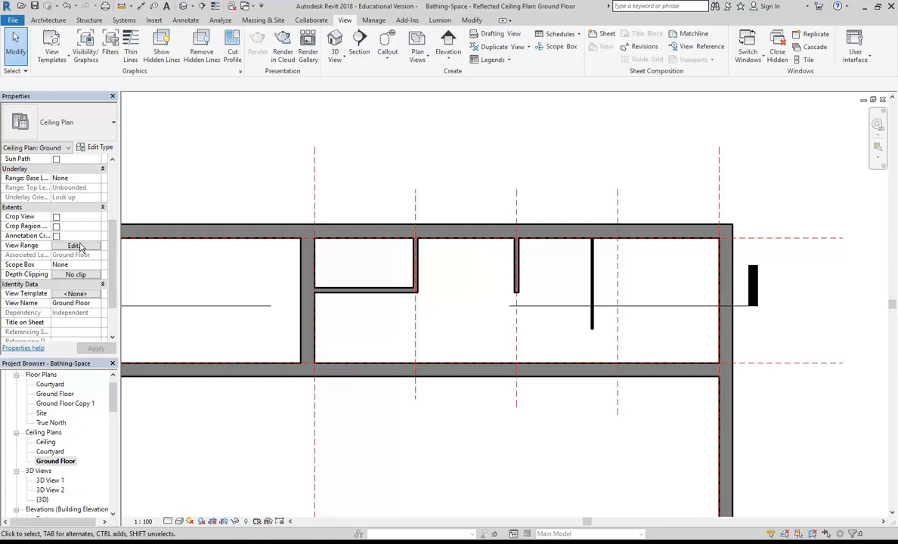
click(74, 246)
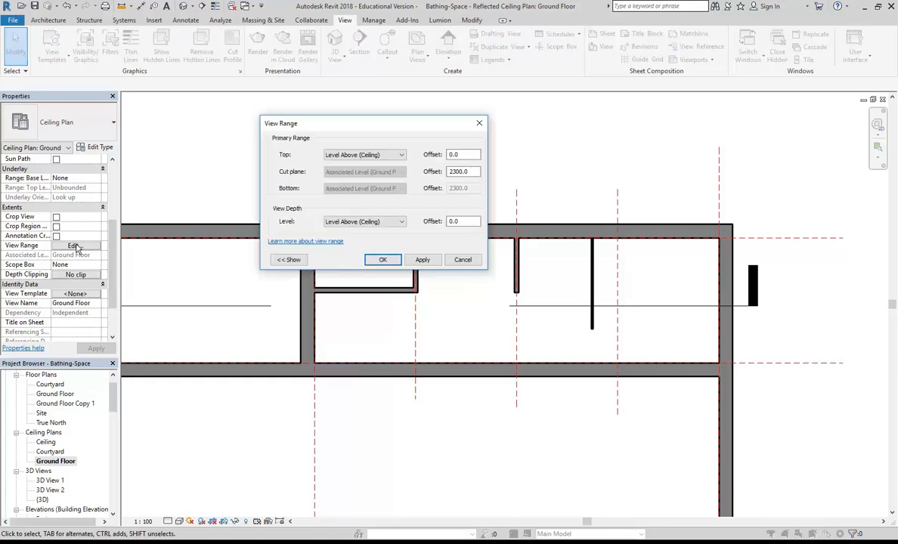
drag(413, 124, 490, 165)
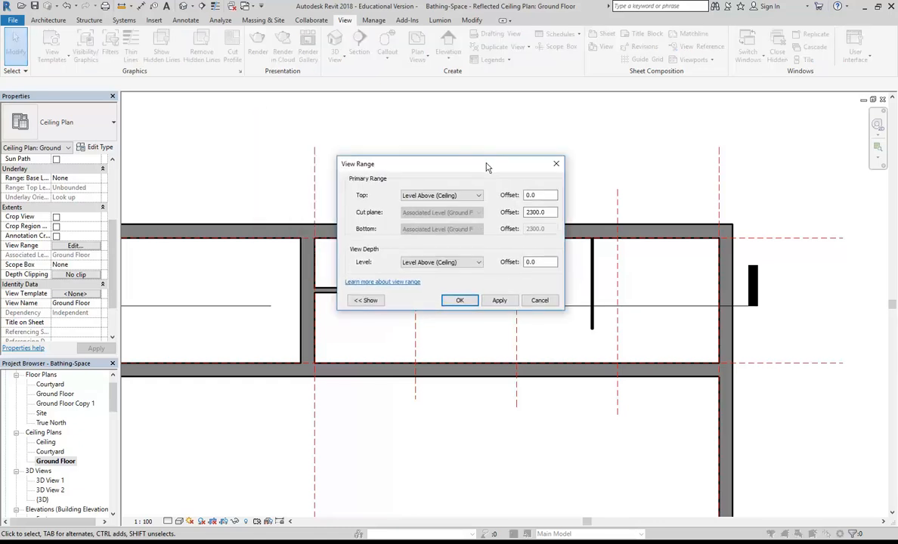
click(368, 301)
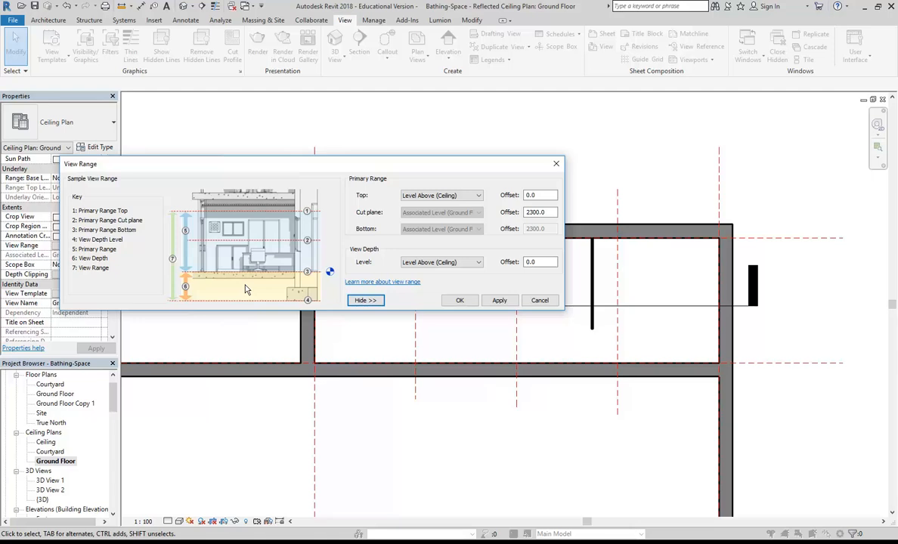
click(540, 301)
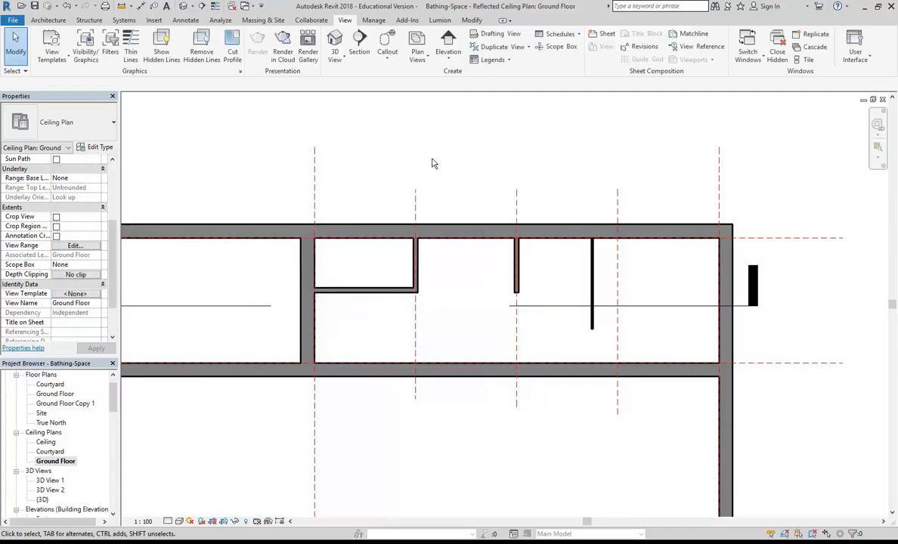
middle_drag(451, 169, 425, 166)
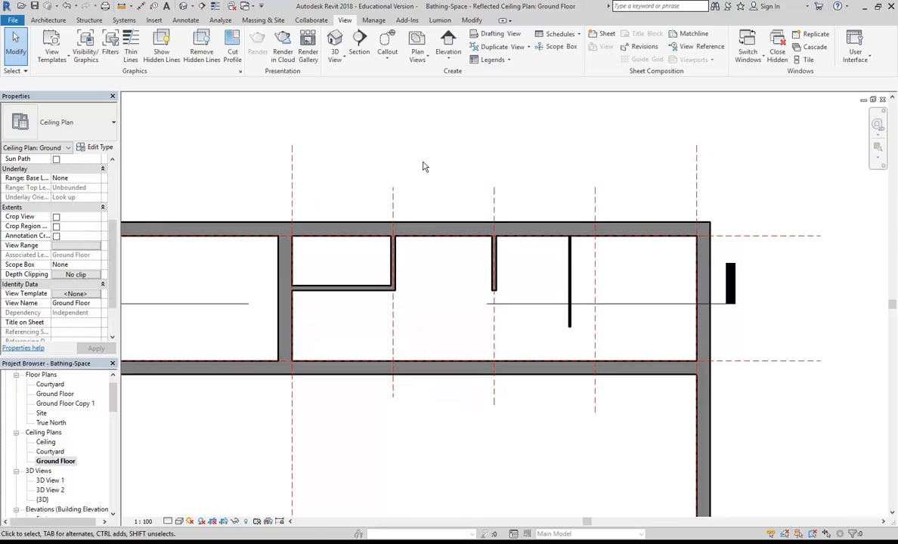
Start a sketched ceiling on the Ground Floor and create its boundary lines by picking the four outer walls enclosing the bathing space.
click(37, 22)
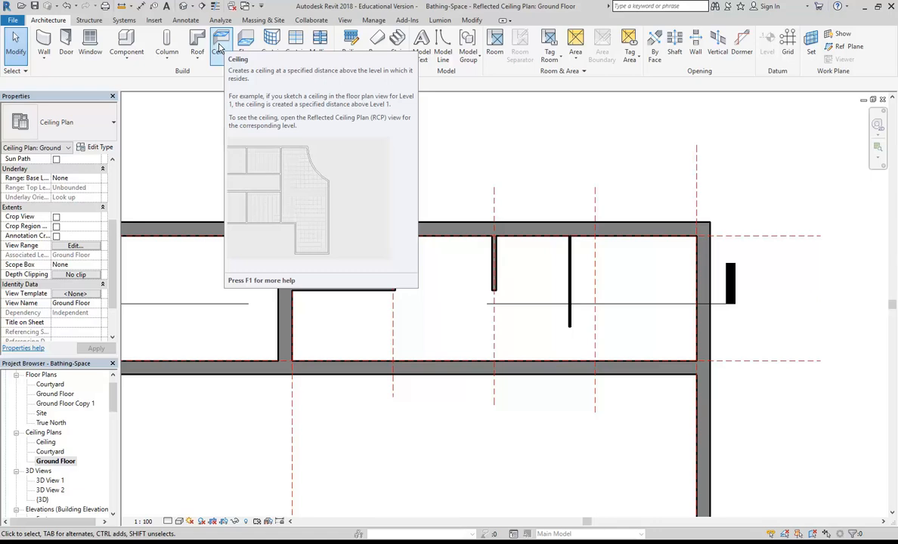
click(219, 48)
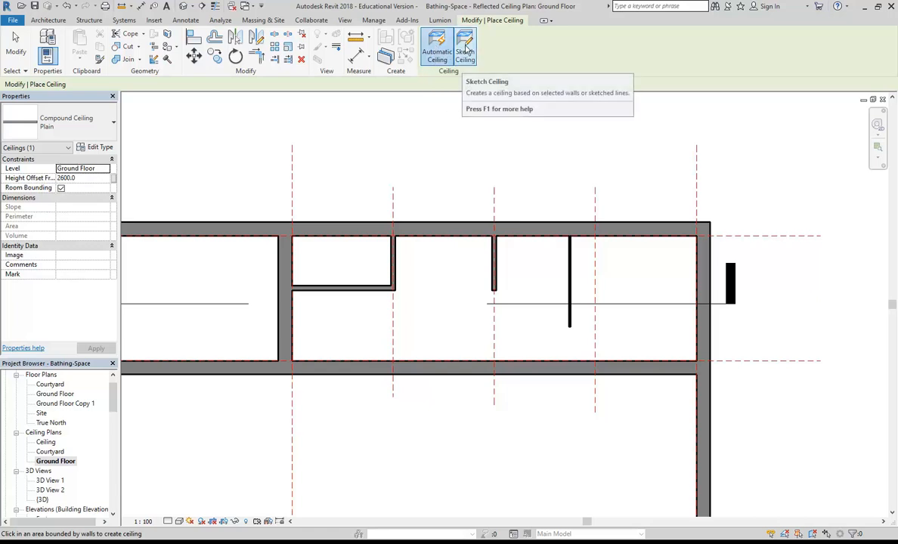
click(466, 50)
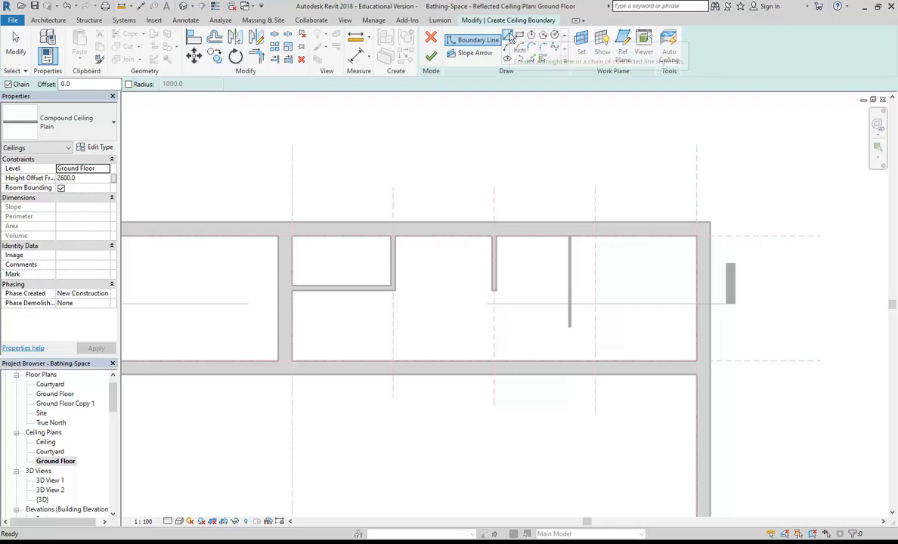
click(542, 59)
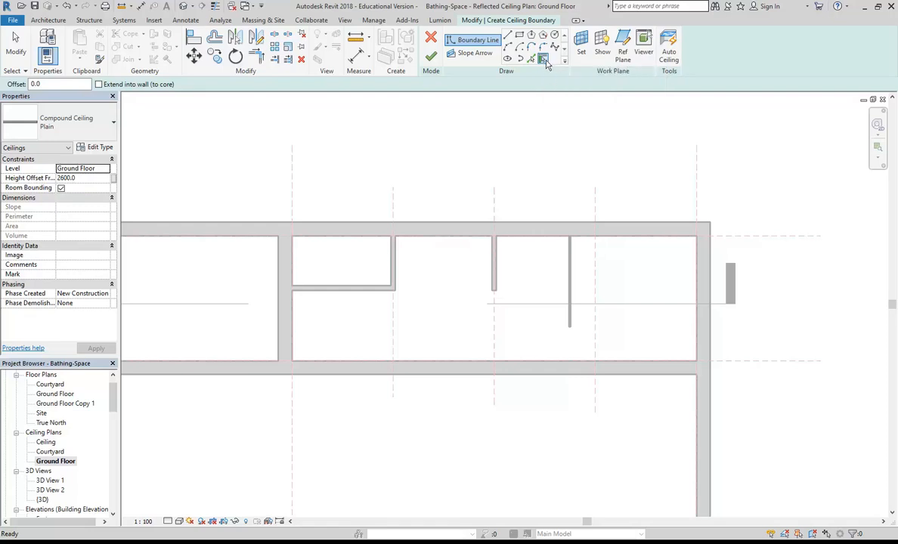
click(458, 241)
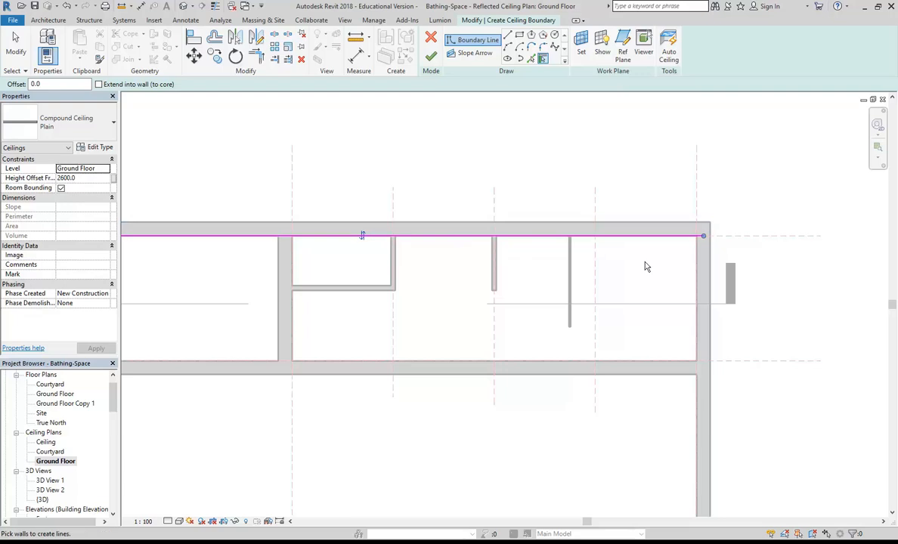
click(696, 273)
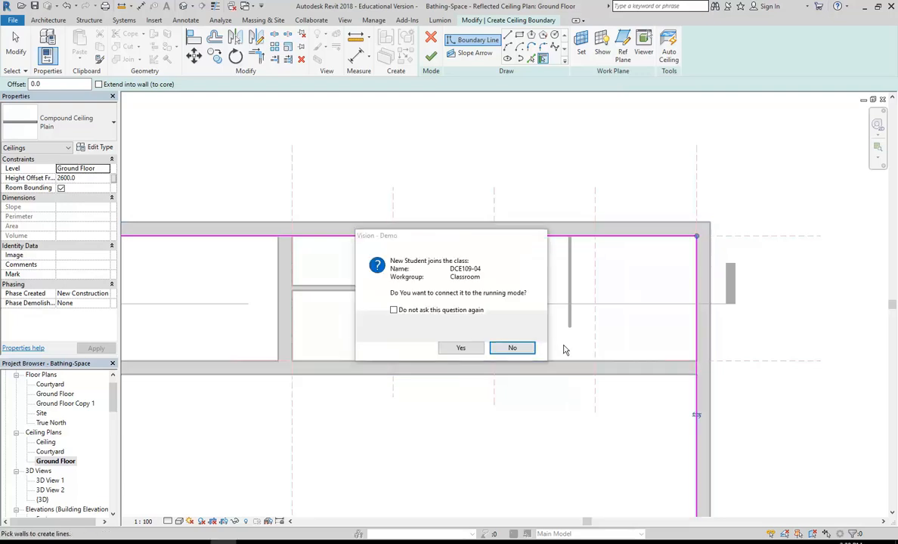
click(461, 348)
click(356, 362)
click(291, 334)
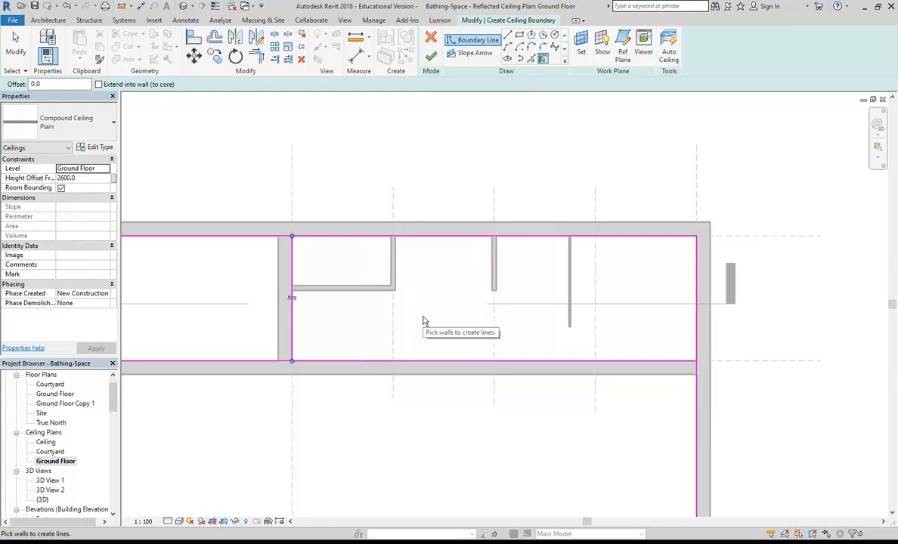
Add boundary lines along the small corner room's two partition walls and trim all ceiling boundary lines into one closed L-shaped loop.
click(346, 296)
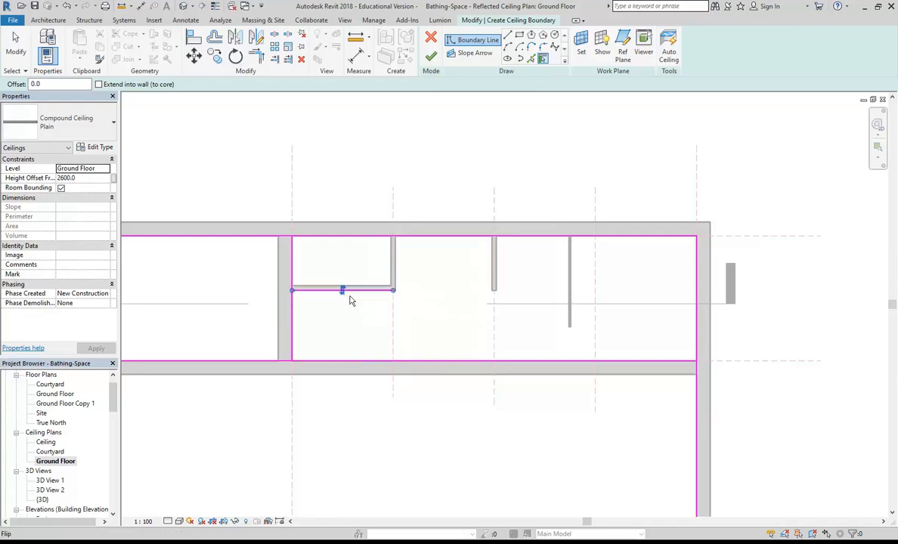
click(399, 266)
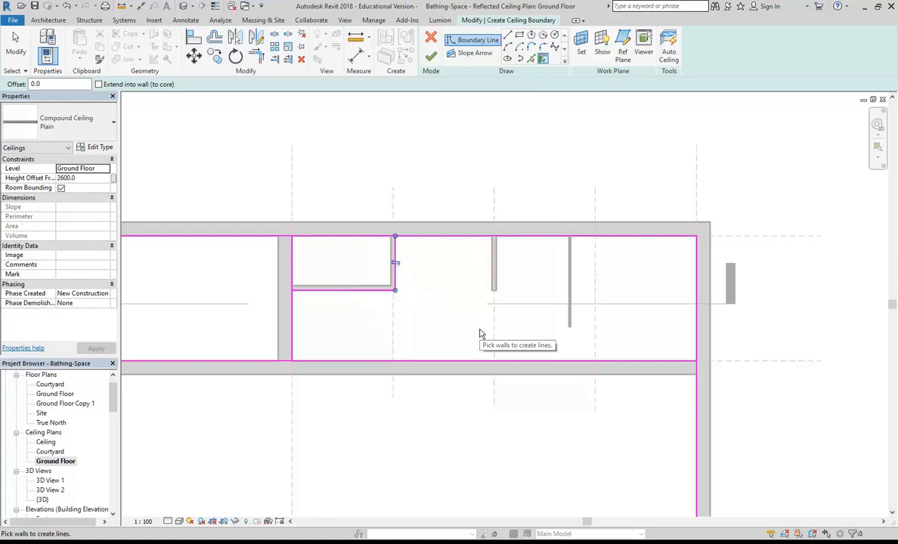
click(257, 59)
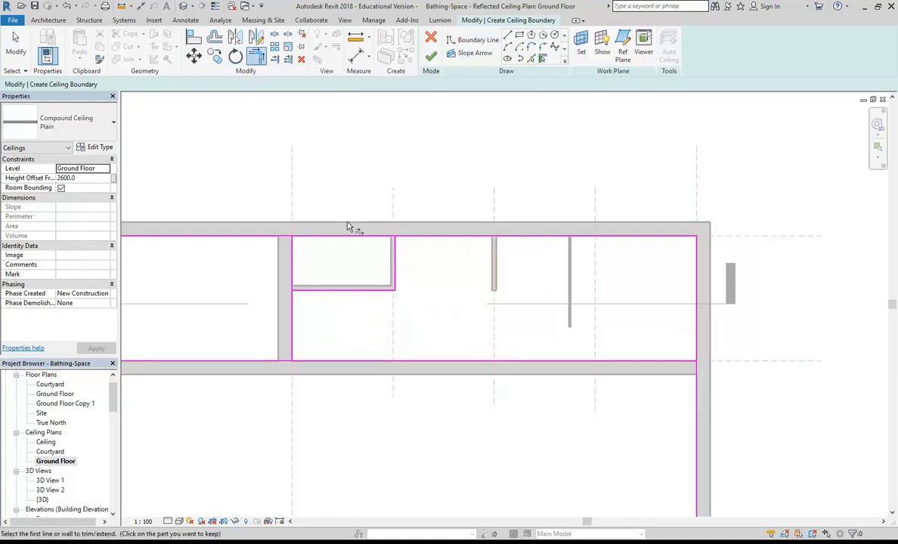
click(445, 238)
click(385, 264)
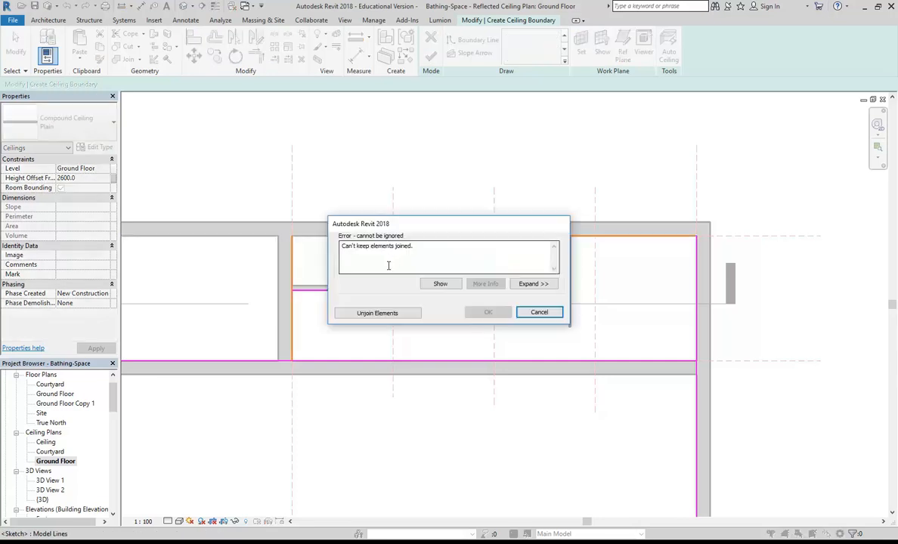
click(352, 291)
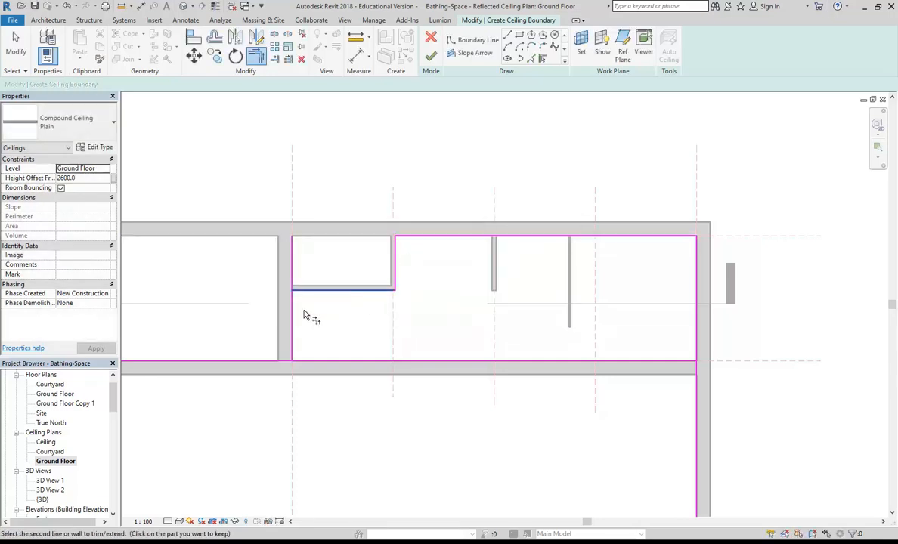
click(316, 361)
click(697, 345)
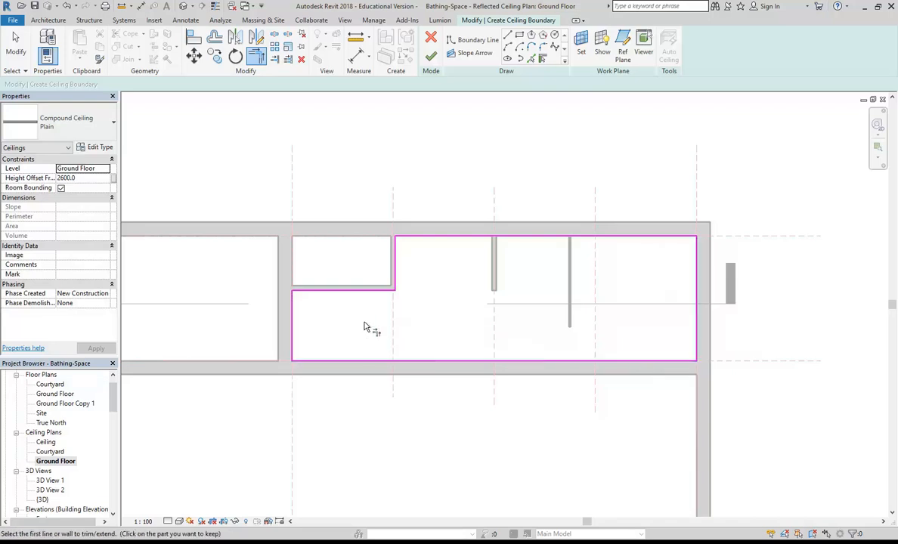
right_click(336, 172)
click(378, 177)
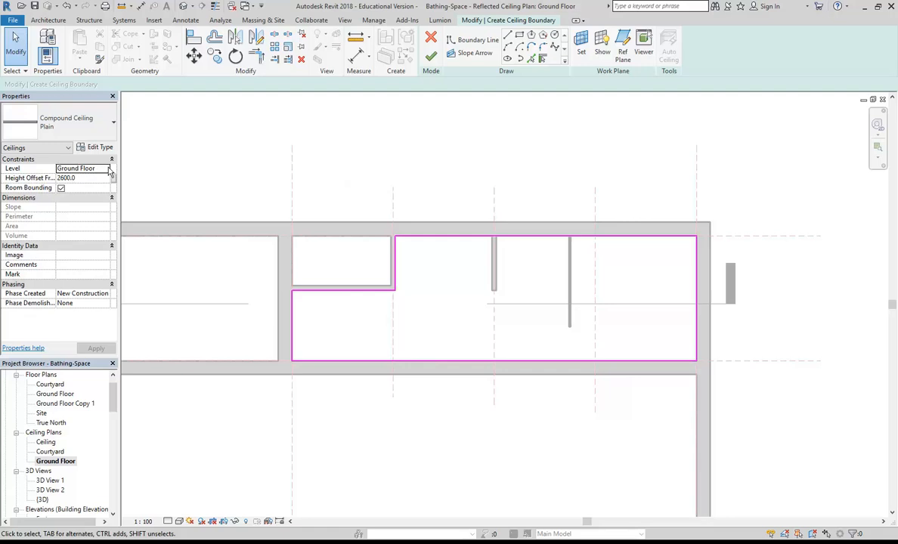
Set the ceiling's level to Ceiling with a height offset of 0, and finish the ceiling sketch.
click(105, 170)
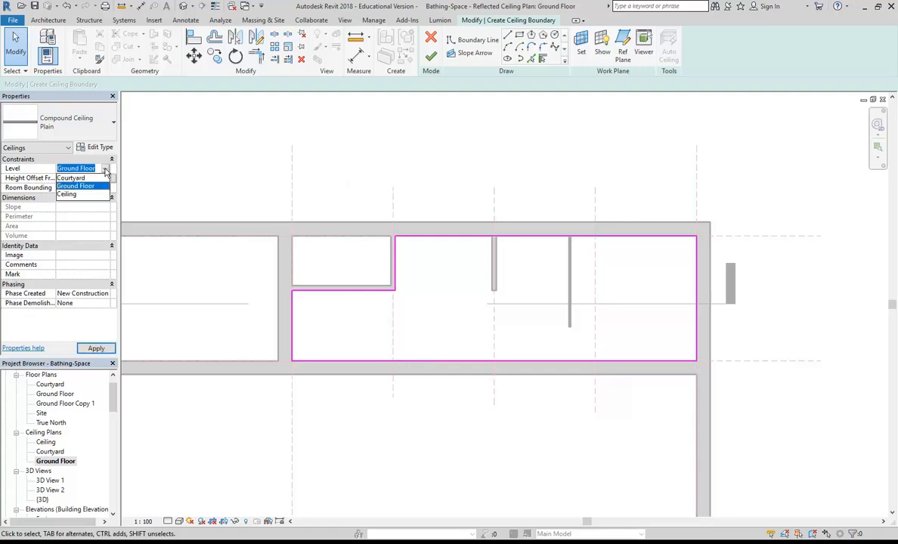
click(69, 194)
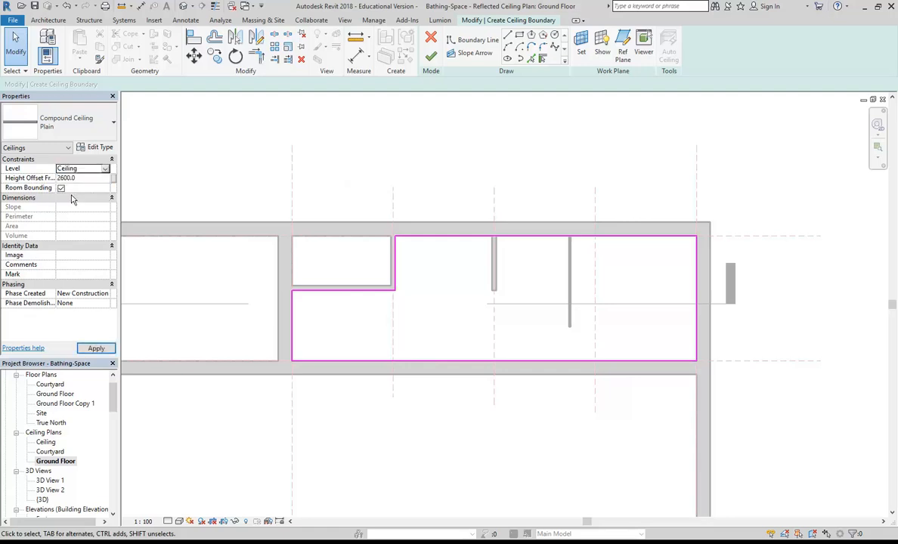
click(86, 178)
text(0)
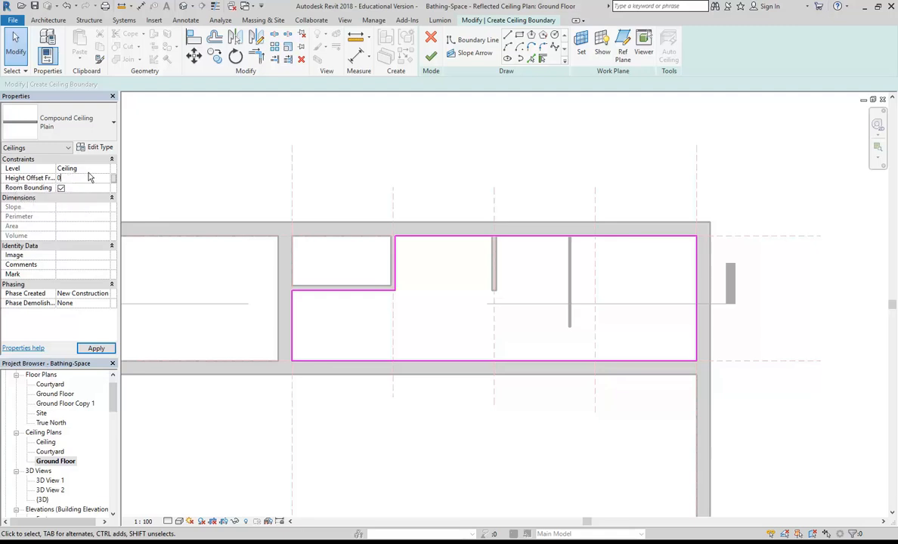
click(86, 170)
click(87, 170)
click(80, 178)
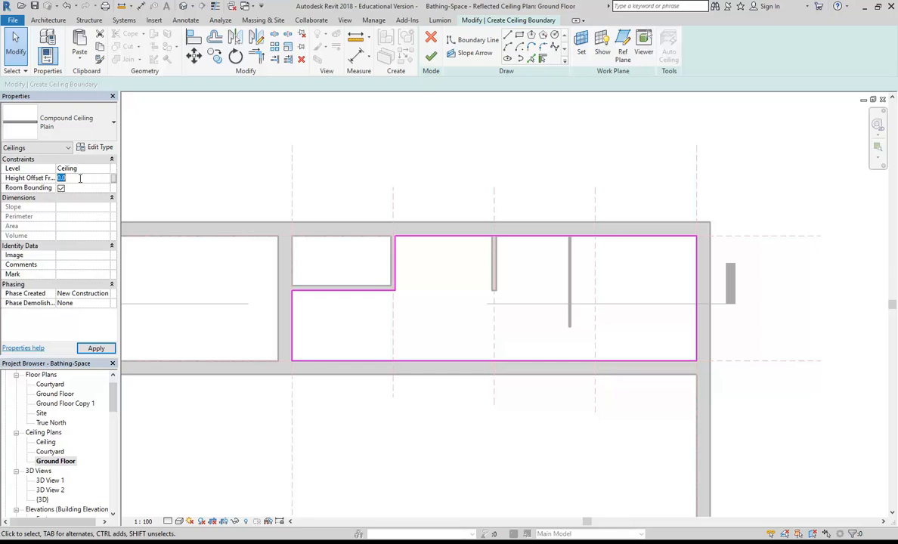
click(431, 59)
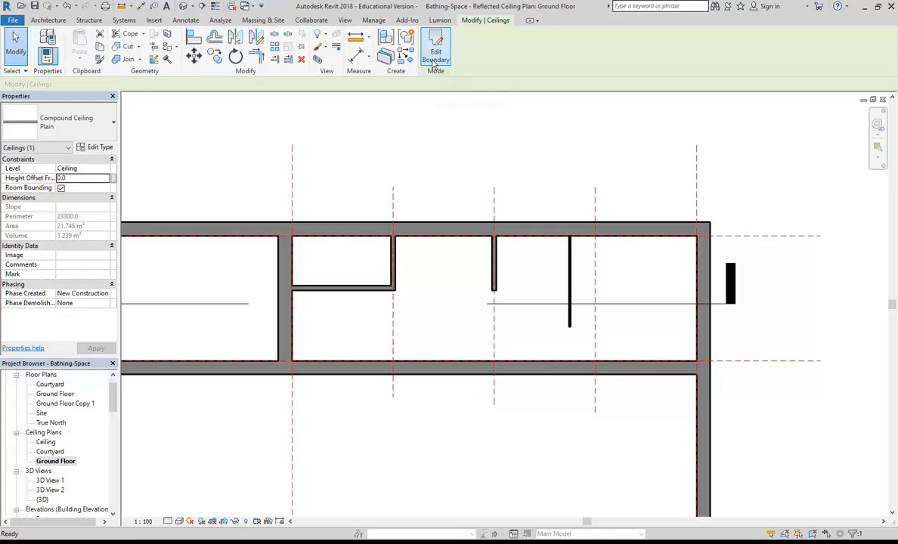
click(431, 161)
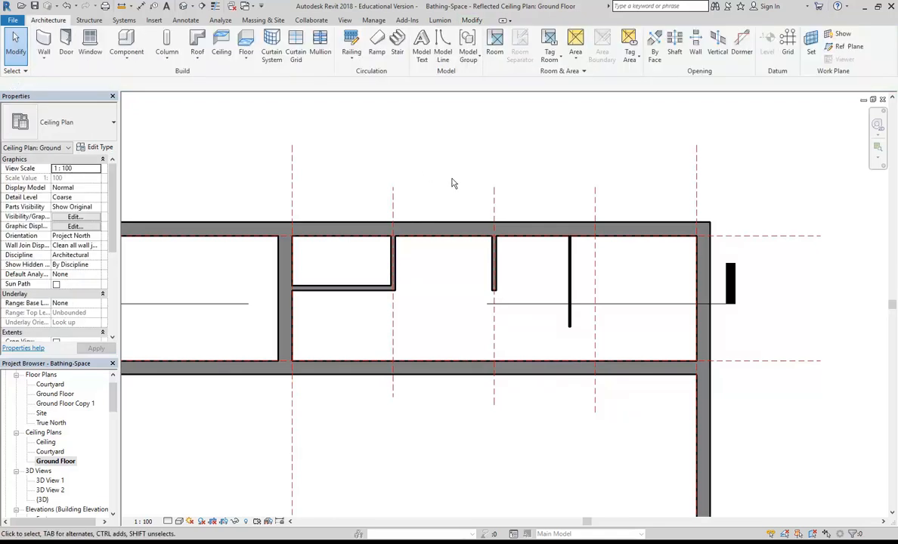
Inspect the new ceiling in the {3D} view, and return to the Ground Floor reflected ceiling plan.
click(435, 268)
click(438, 190)
scroll(438, 190, up, 3)
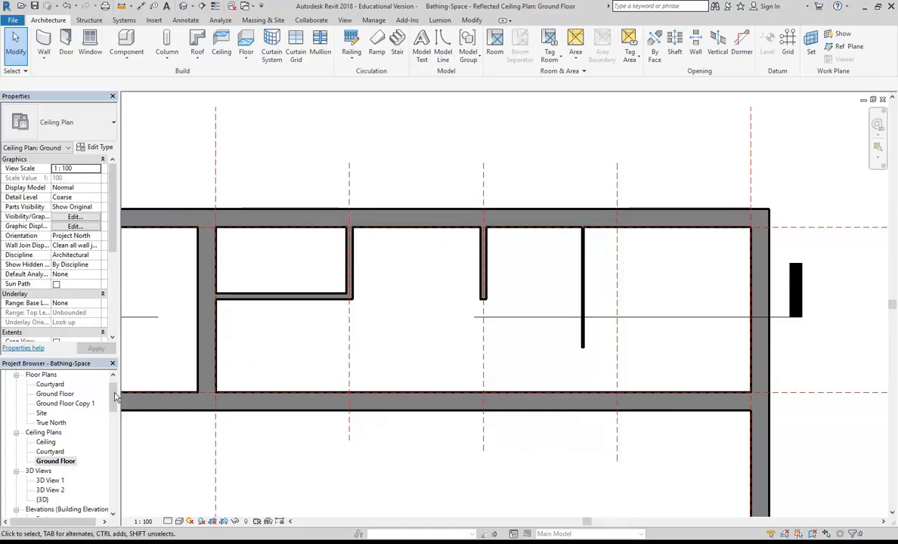
scroll(110, 389, down, 2)
click(42, 433)
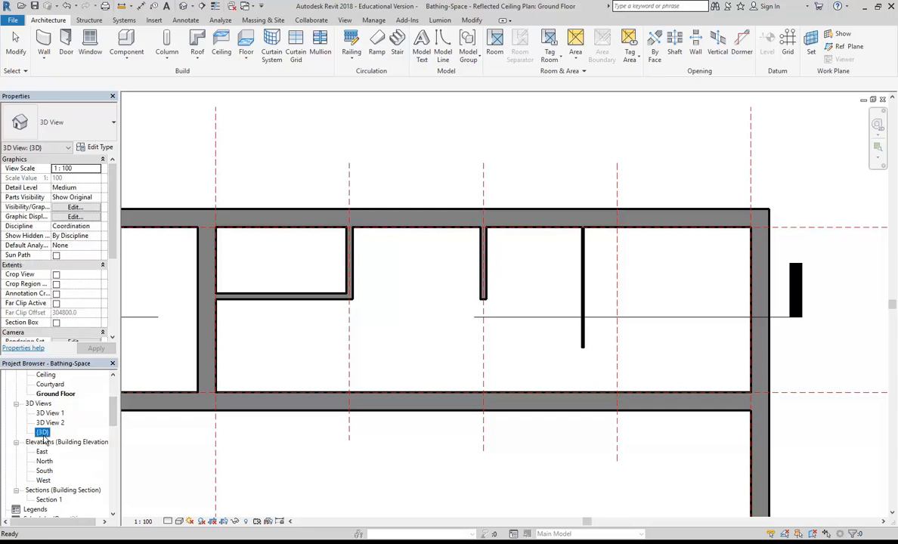
double_click(42, 432)
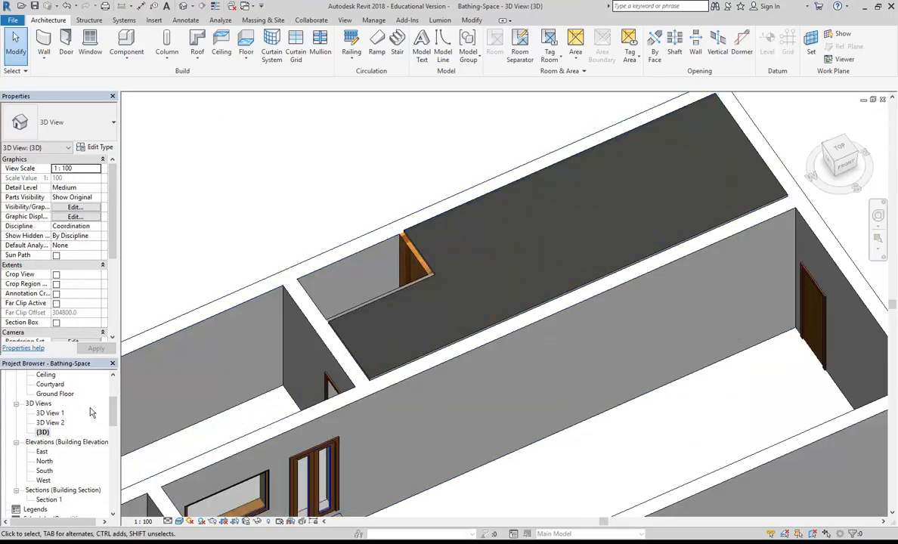
scroll(62, 462, up, 3)
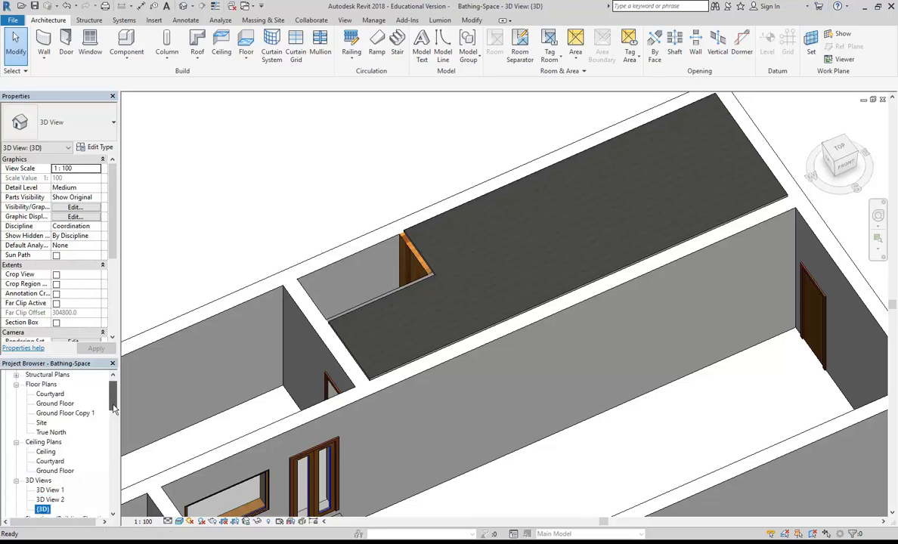
double_click(56, 470)
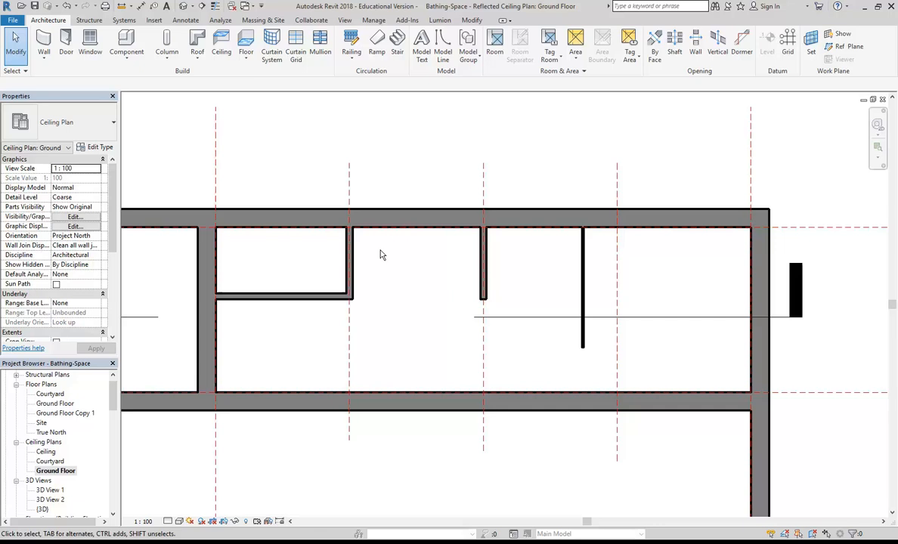
Load the Downlight - Spot family from the library's Lighting, Architectural, Internal folder, and leave component placement without placing one.
click(125, 43)
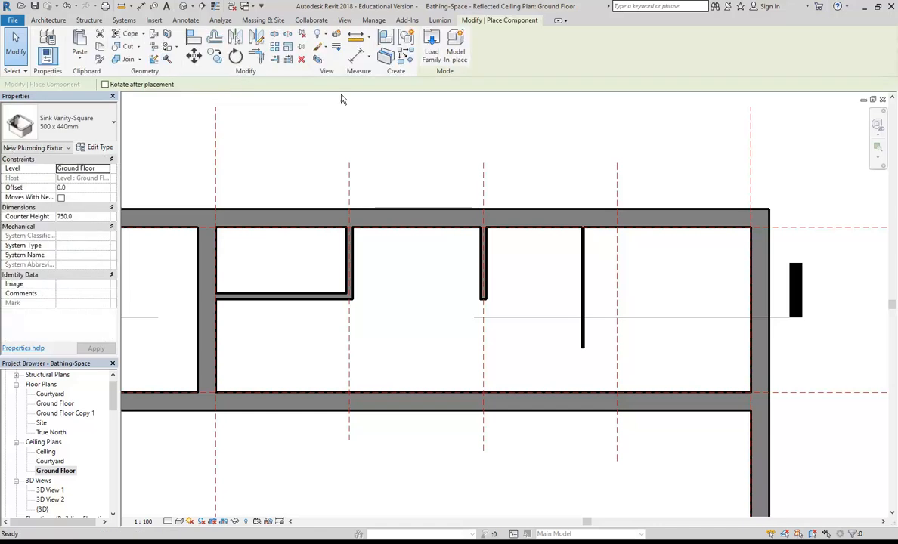
click(431, 47)
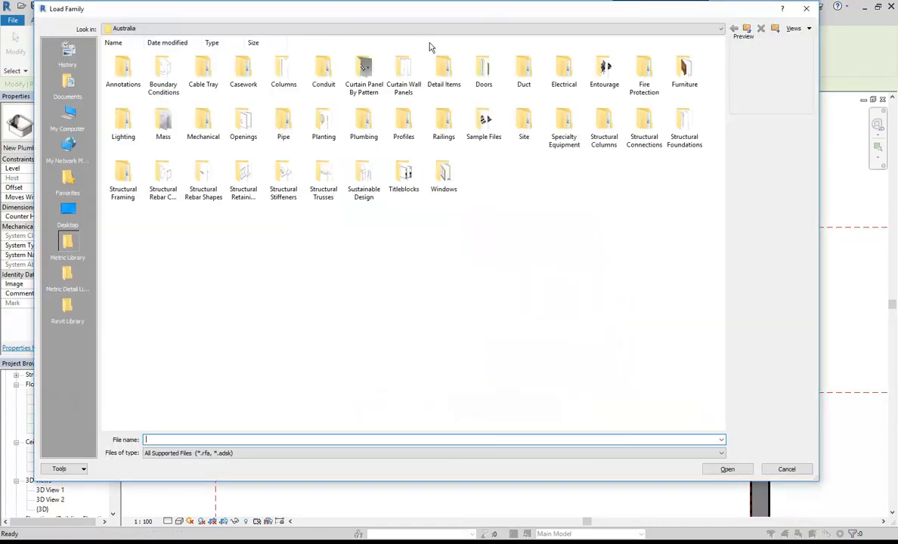
double_click(125, 122)
double_click(124, 68)
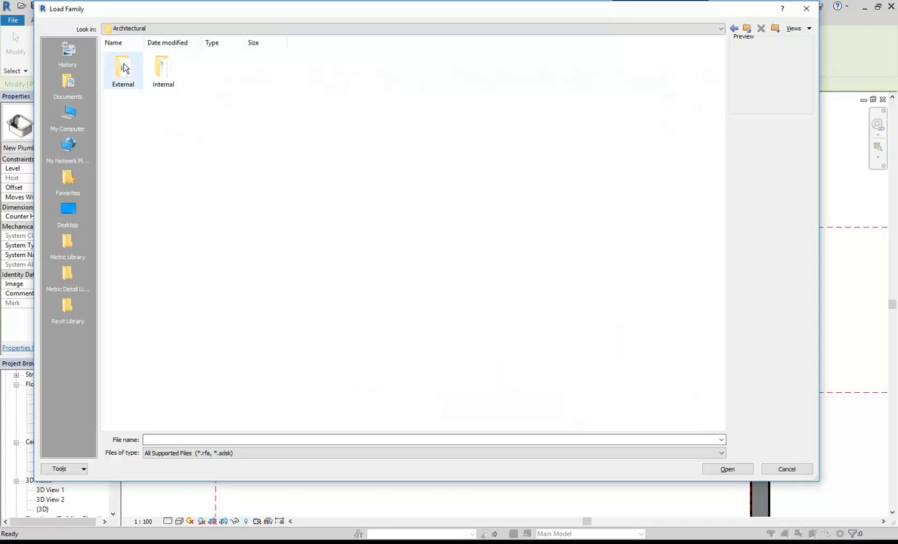
double_click(162, 72)
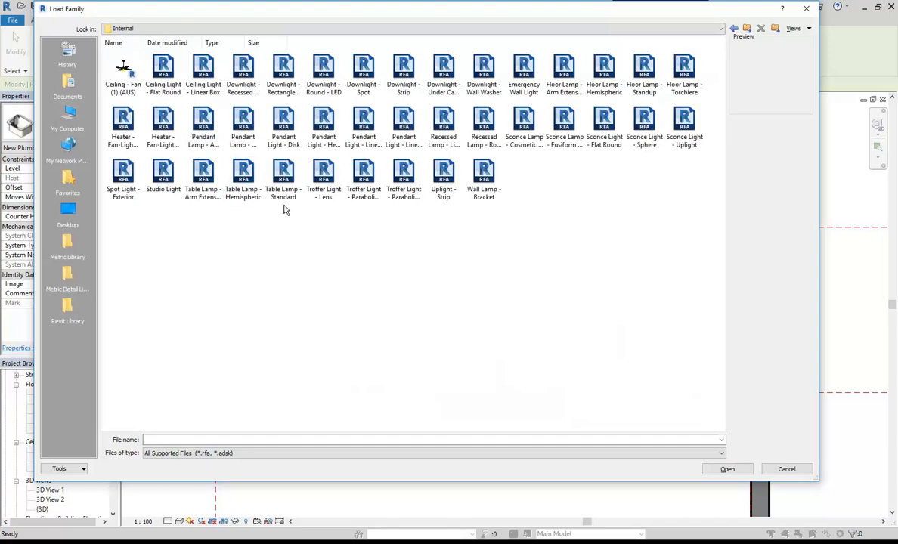
click(361, 68)
double_click(363, 70)
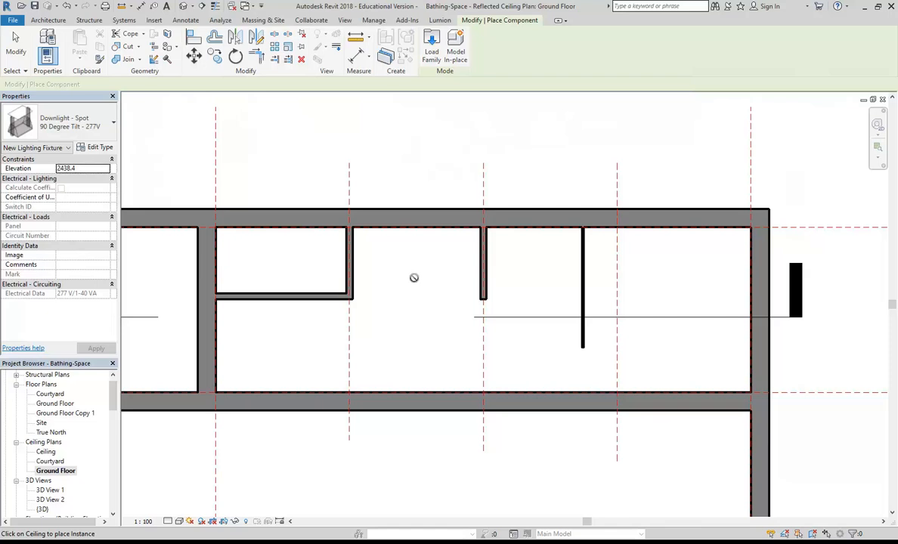
right_click(414, 277)
click(427, 285)
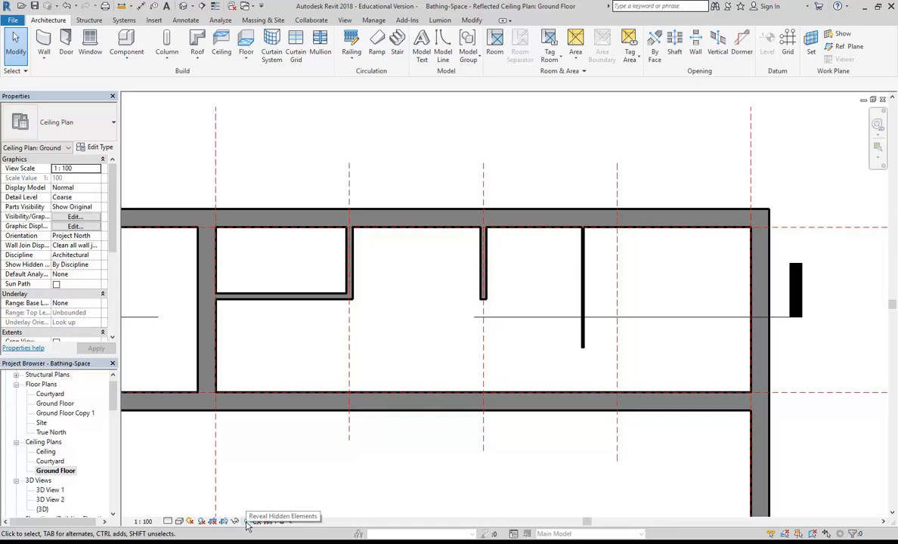
Check the Ground Floor ceiling plan for hidden elements using Reveal Hidden Elements.
click(246, 521)
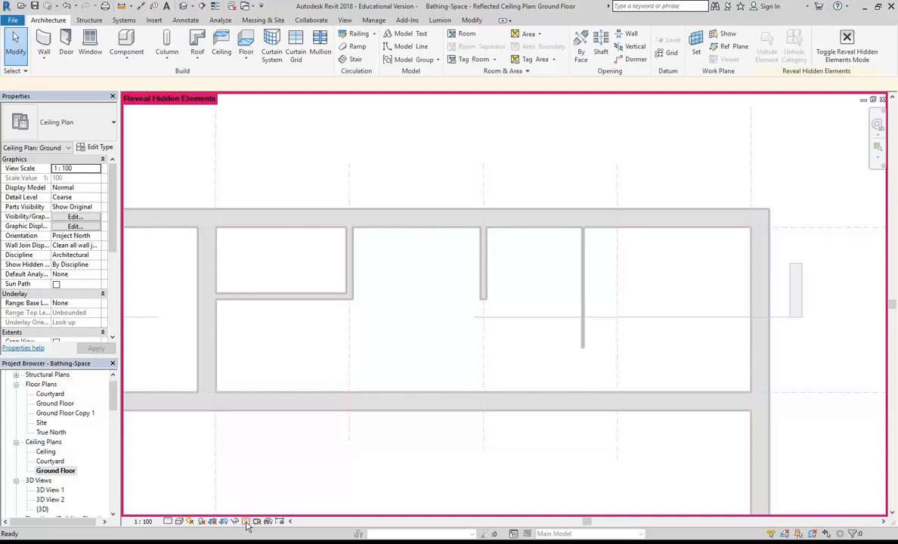
click(245, 522)
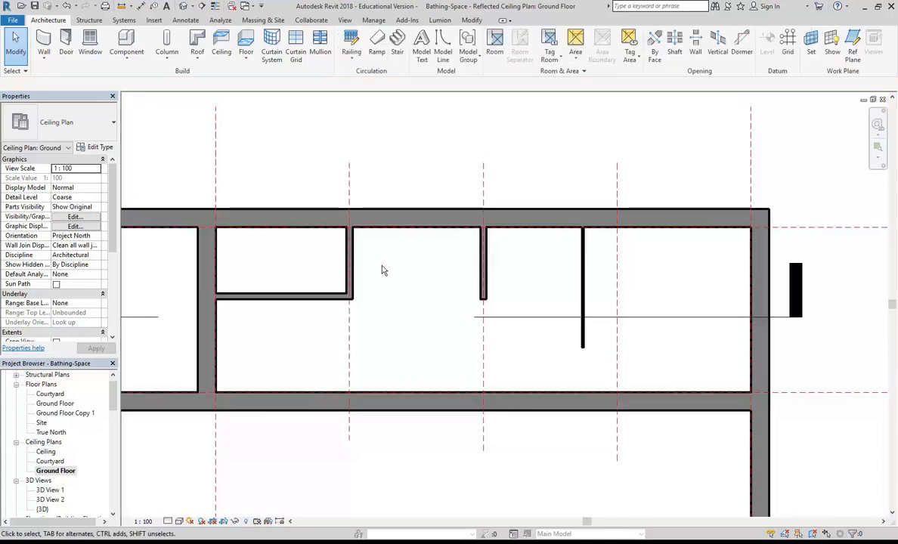
Set the Ground Floor ceiling plan's view range so the top and view depth offsets are both 200 from Level Above (Ceiling).
scroll(103, 213, down, 5)
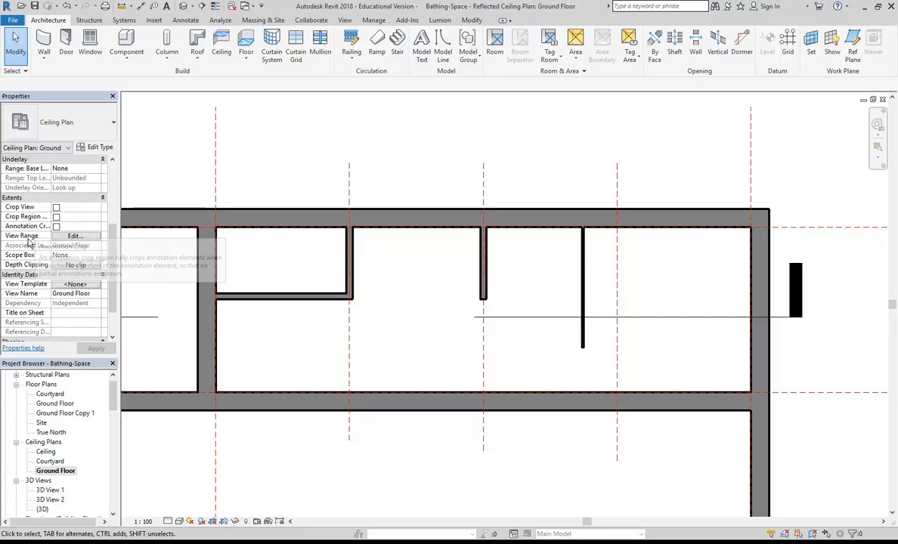
click(75, 236)
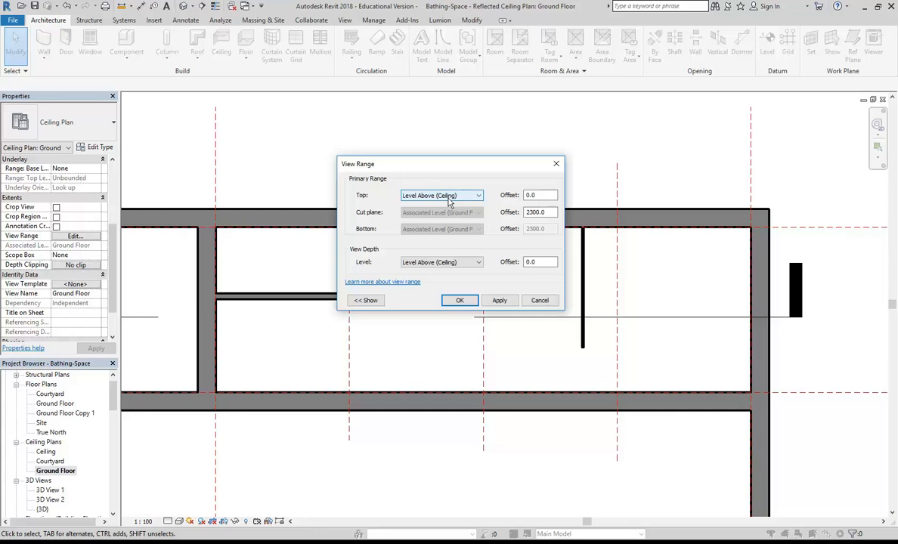
double_click(541, 195)
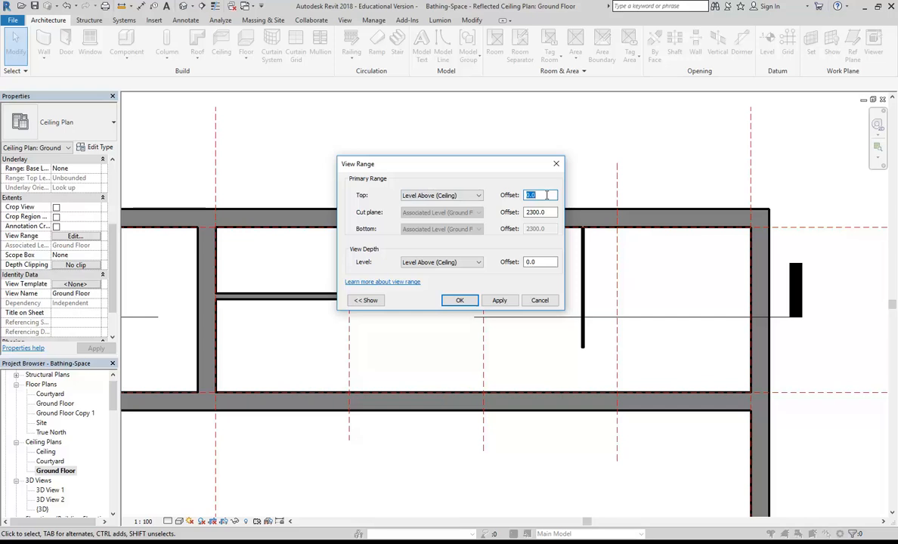
text(200)
click(459, 301)
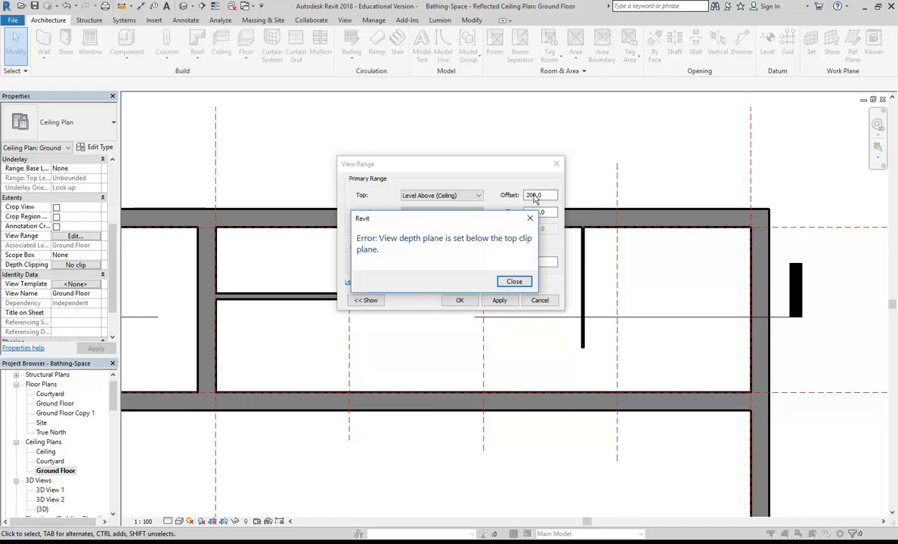
click(508, 281)
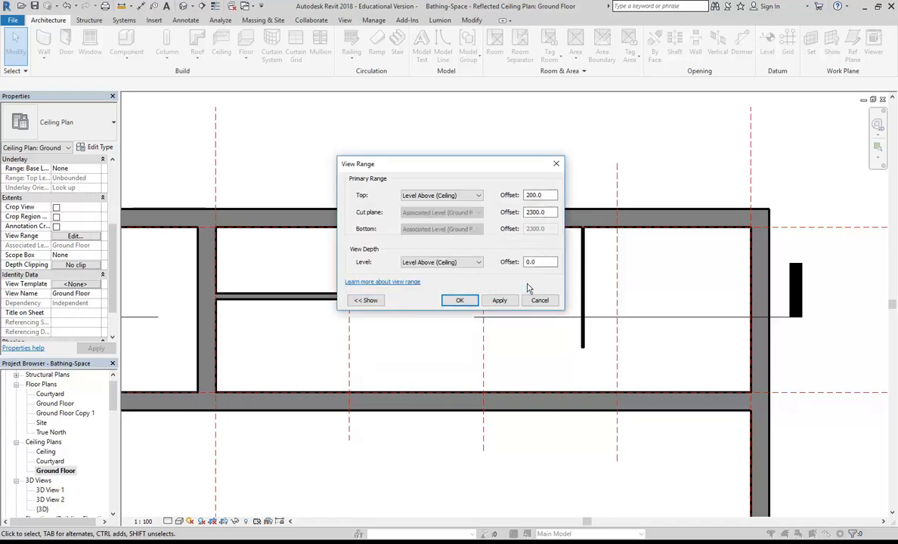
click(363, 299)
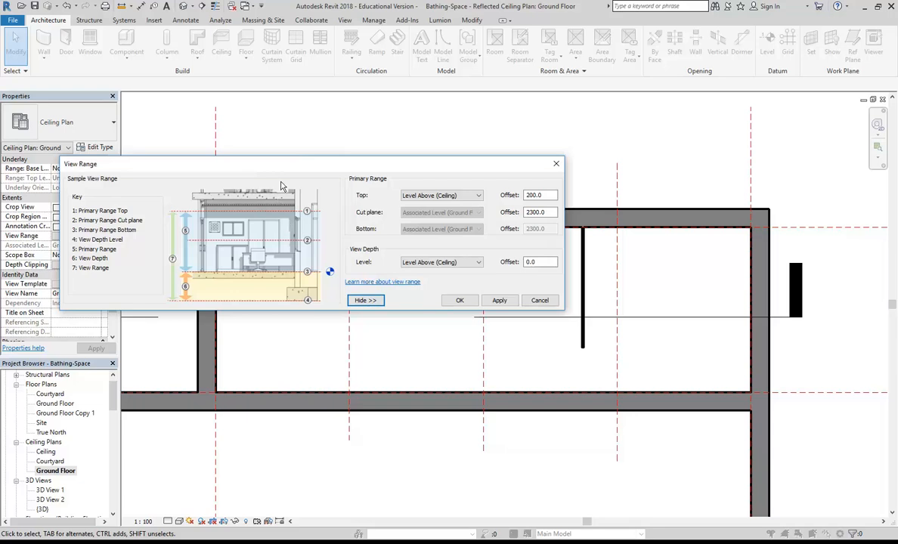
click(365, 300)
drag(549, 262, 485, 256)
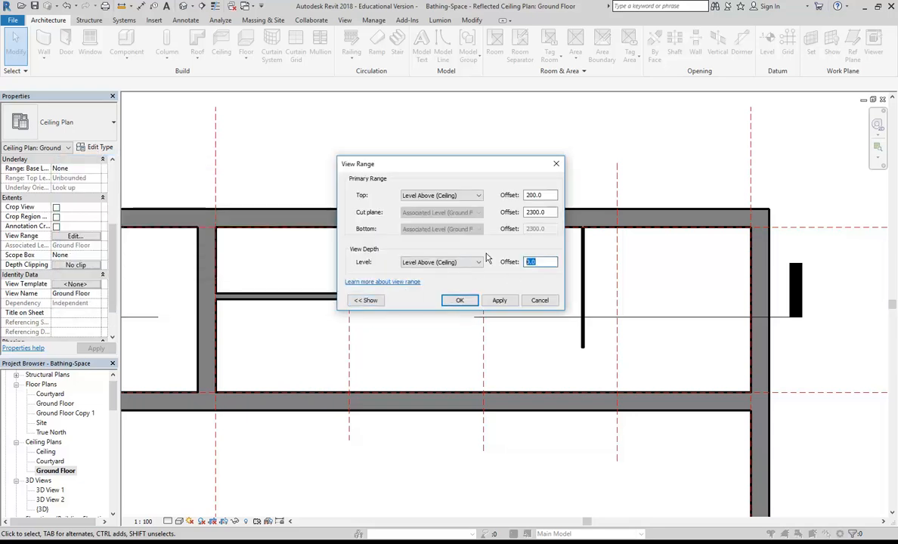
text(200)
click(533, 195)
click(460, 301)
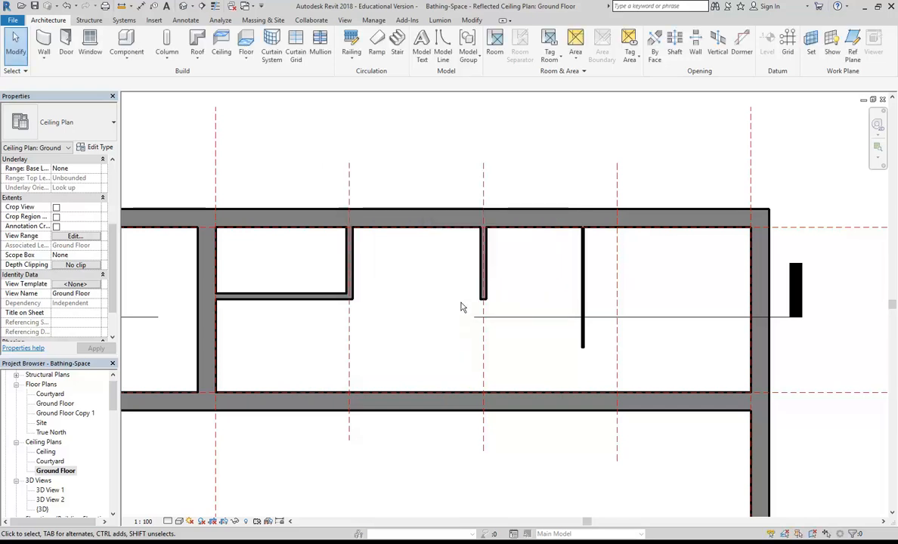
Try to place a Downlight - Spot 90 Degree Tilt - 277V between the two short partitions, and leave component placement.
click(126, 41)
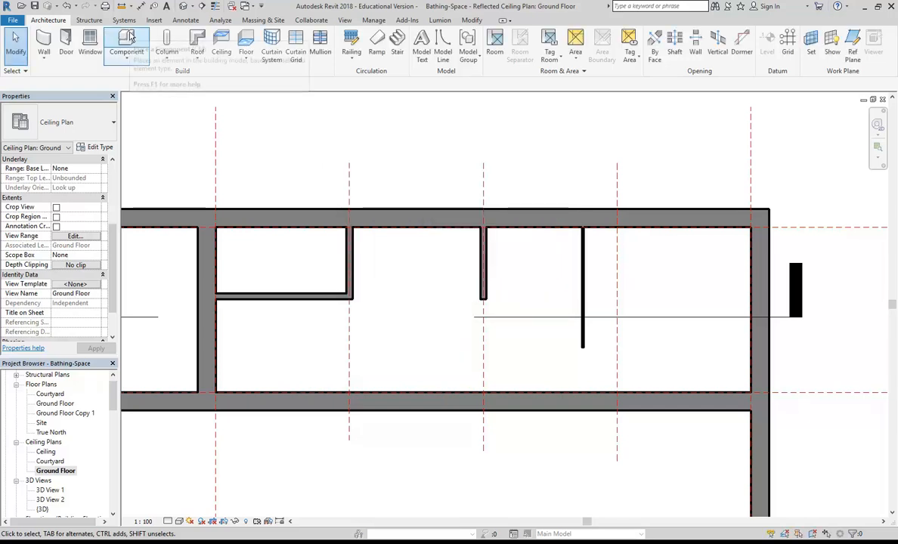
click(420, 270)
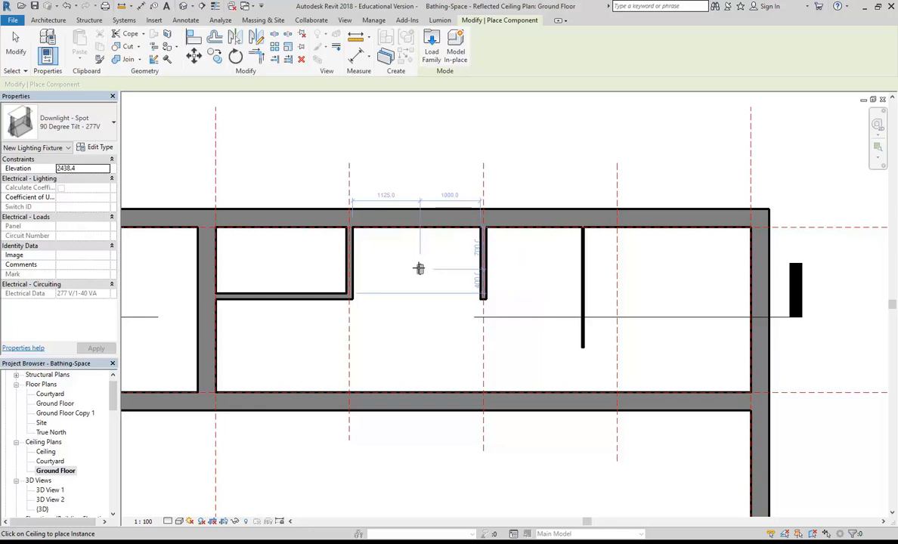
right_click(395, 259)
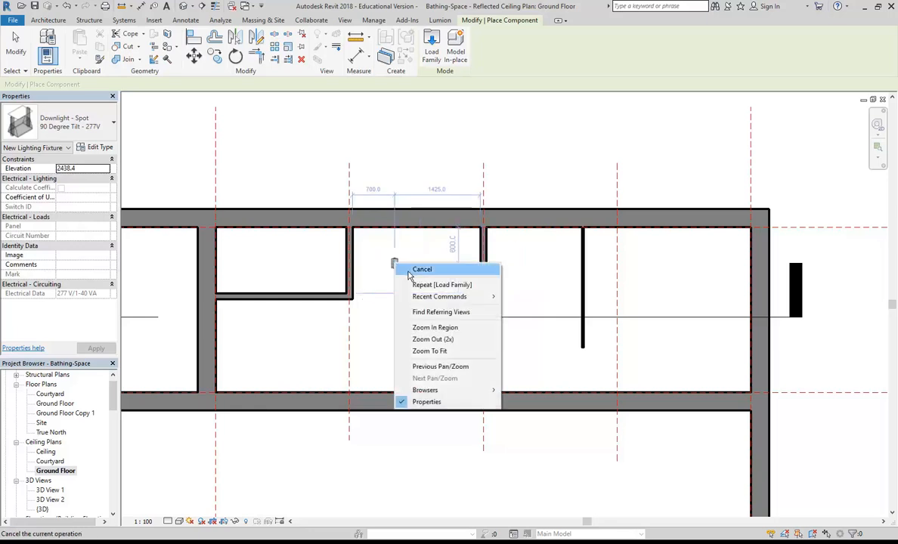
click(410, 269)
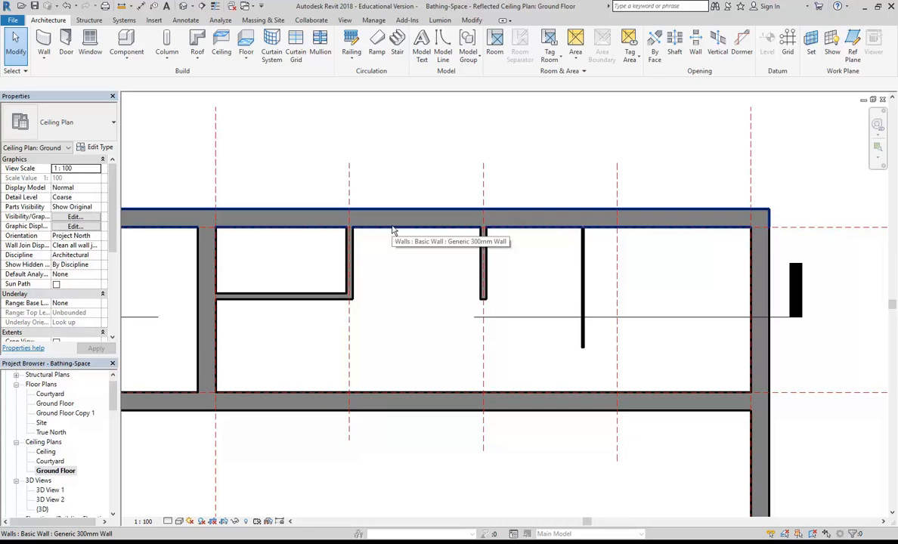
Review the top and view depth offsets in the Ground Floor ceiling plan's view range.
drag(111, 201, 109, 261)
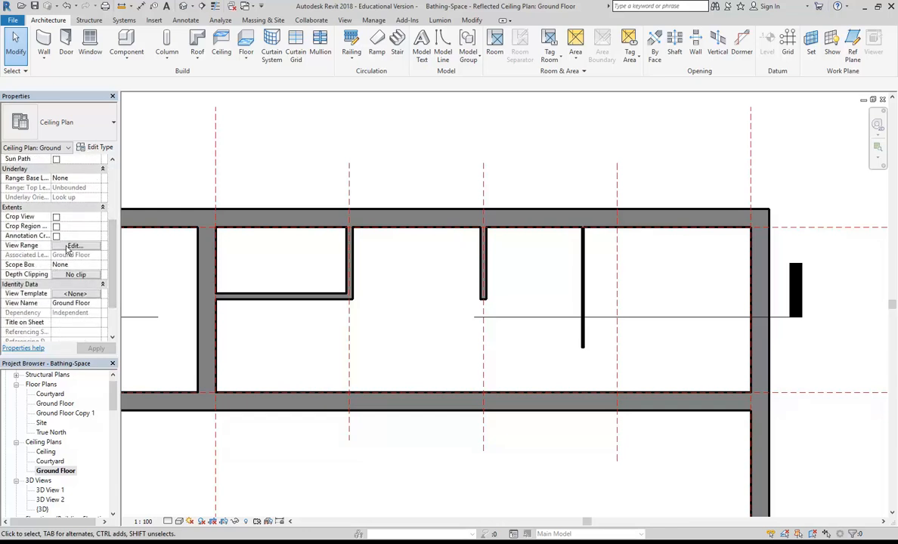
click(69, 247)
click(548, 195)
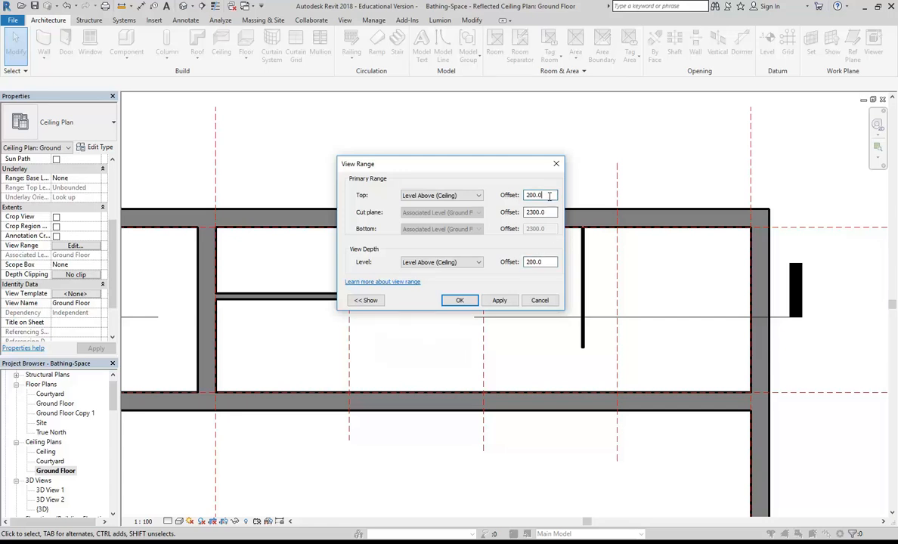
click(546, 261)
click(459, 300)
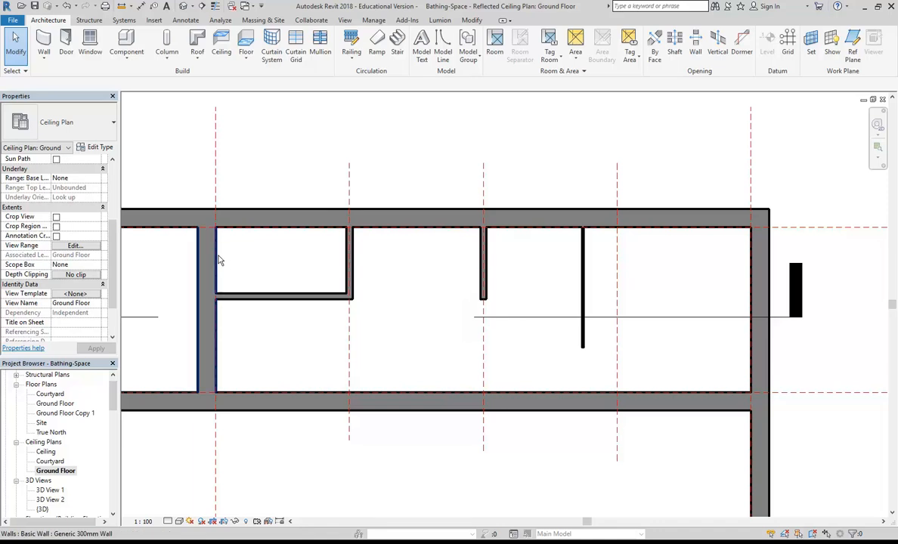
key(Tab)
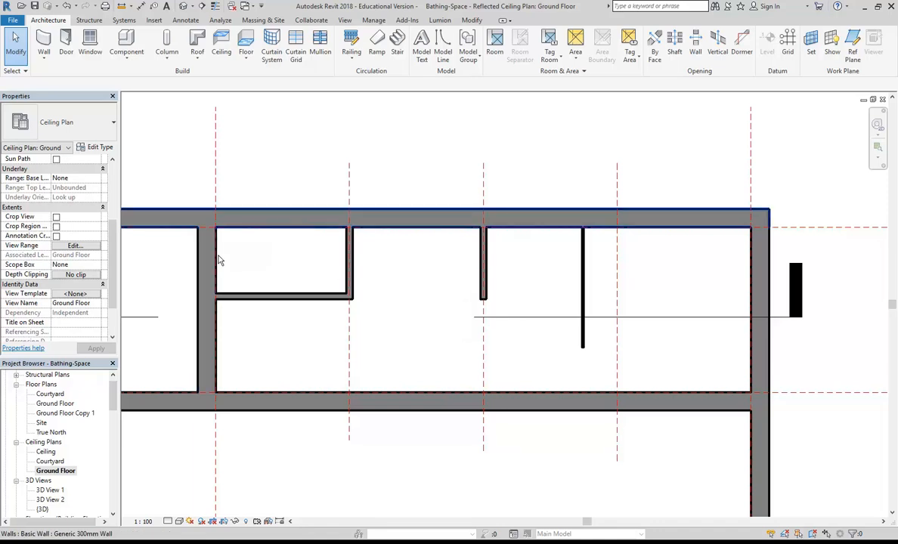
Start sketching a Compound Ceiling Plain in the Ground Floor ceiling plan, with its level set to Ceiling.
click(221, 49)
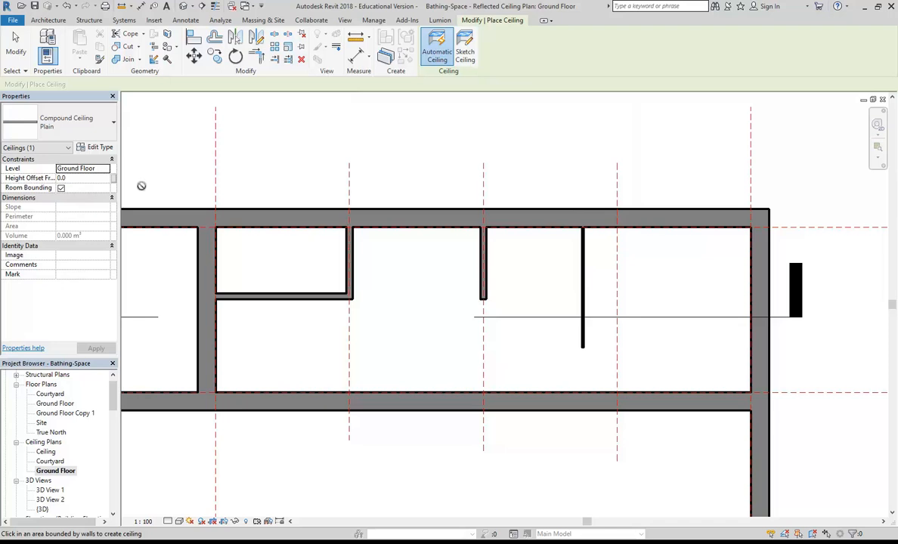
click(107, 170)
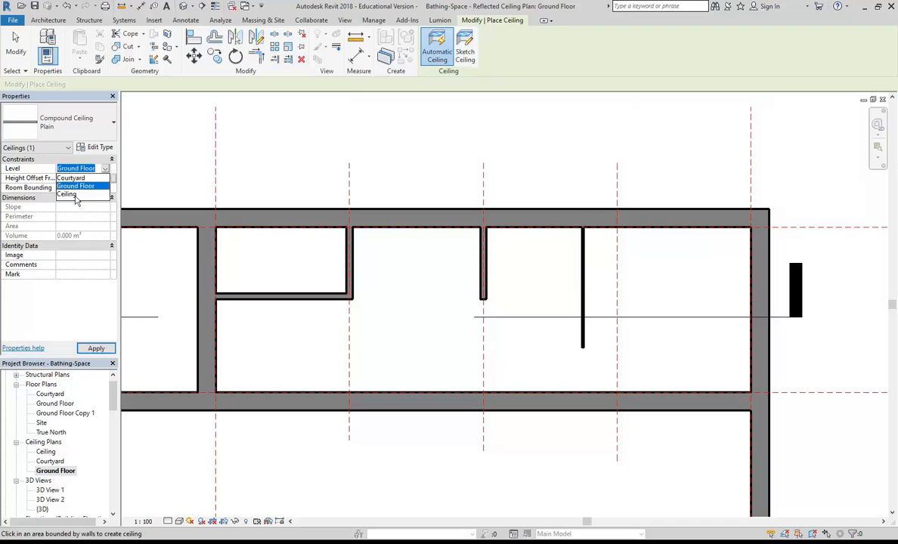
click(73, 195)
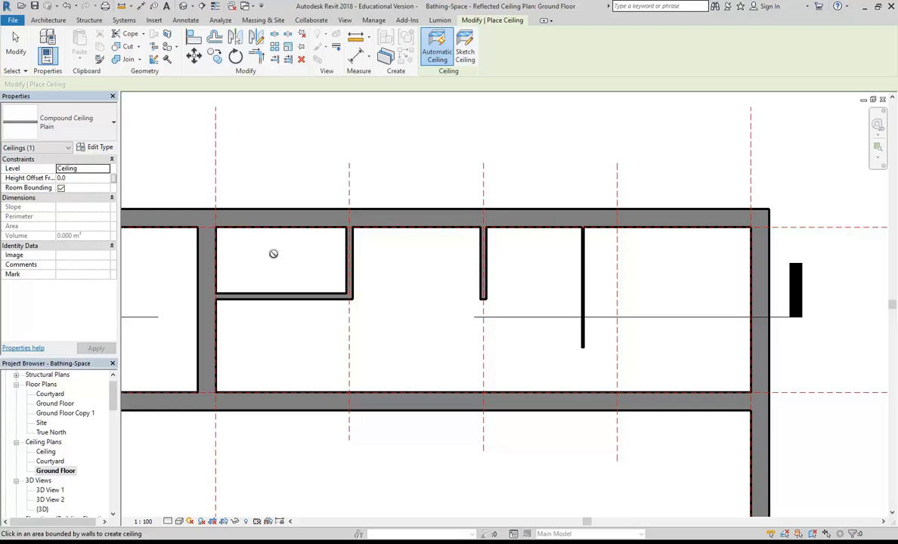
click(464, 51)
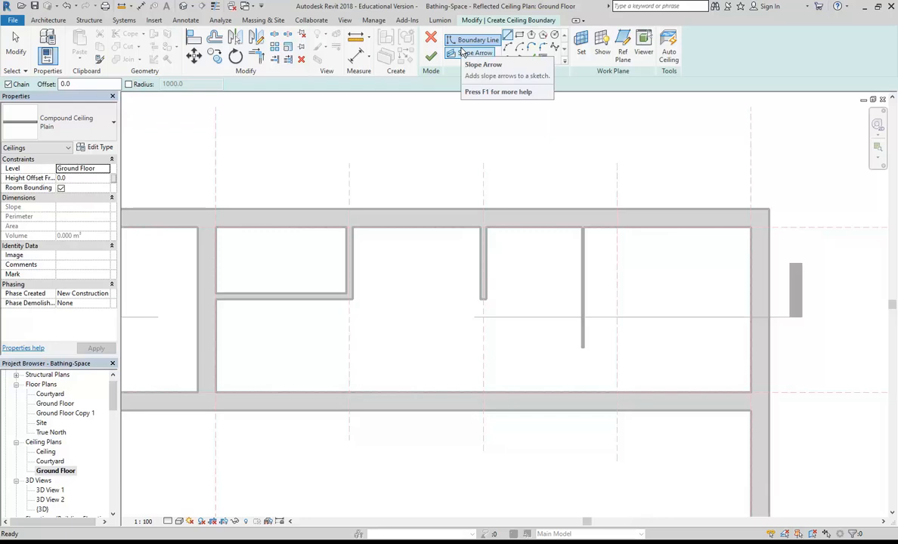
click(107, 168)
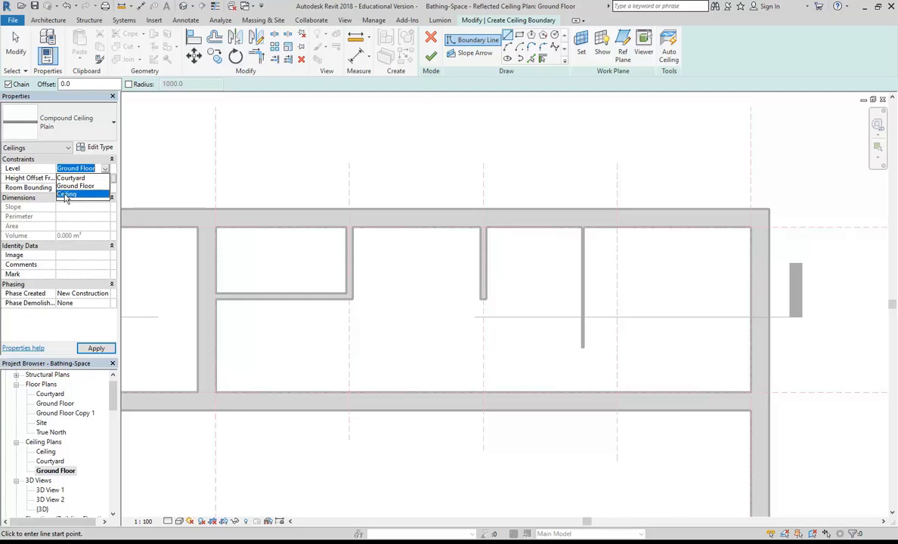
click(66, 195)
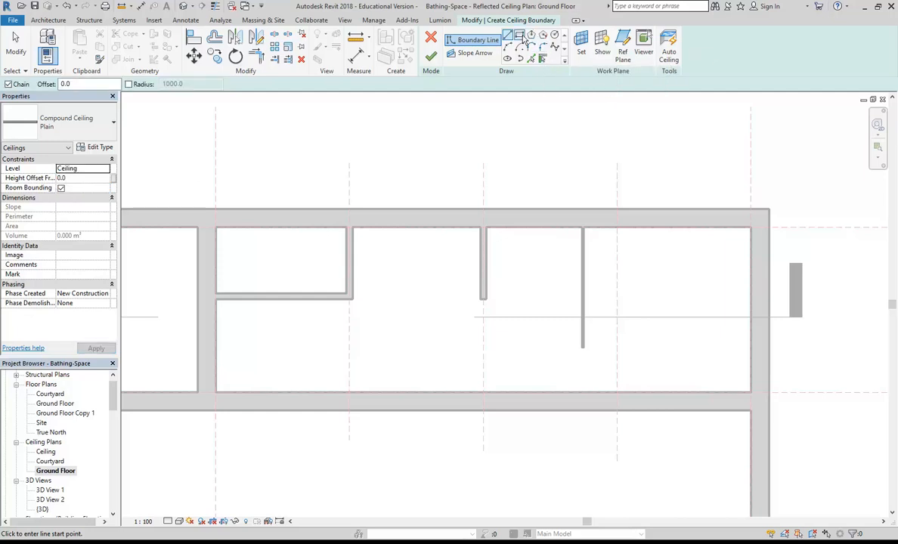
Create ceiling boundary lines from the inner faces of the four walls enclosing the small room beside the bathing space.
click(544, 61)
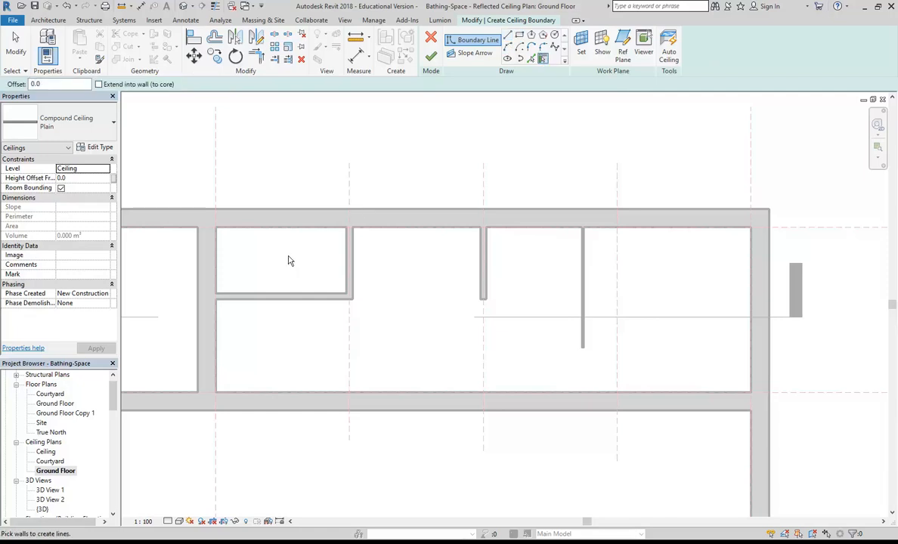
click(279, 231)
click(216, 251)
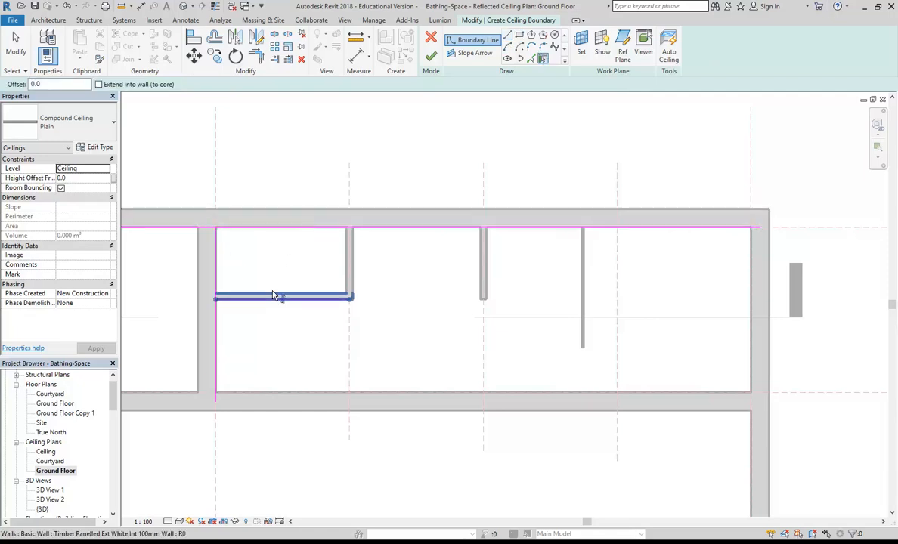
click(277, 297)
click(349, 268)
click(353, 265)
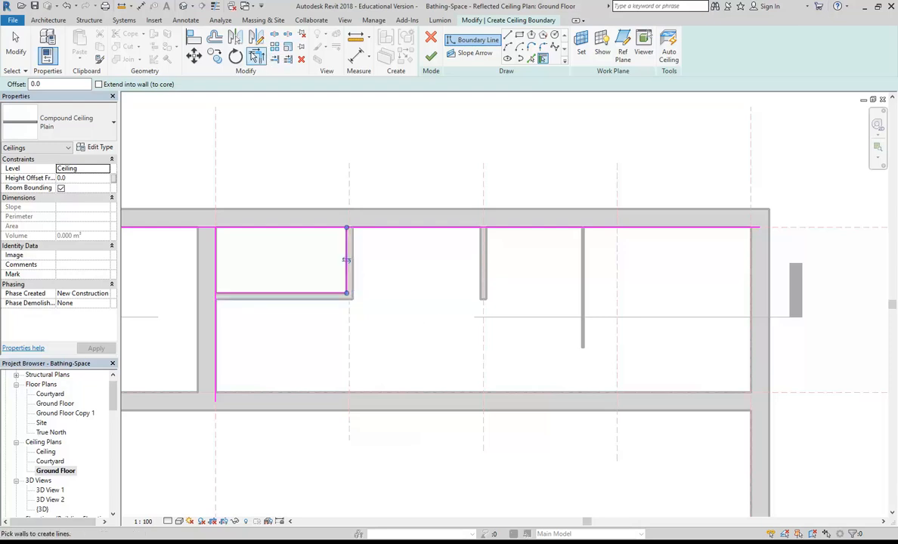
Trim the boundary lines to corners so they form a closed rectangle around the small room, and finish the ceiling.
click(256, 55)
click(329, 227)
click(349, 247)
click(281, 294)
click(218, 266)
click(217, 260)
click(256, 229)
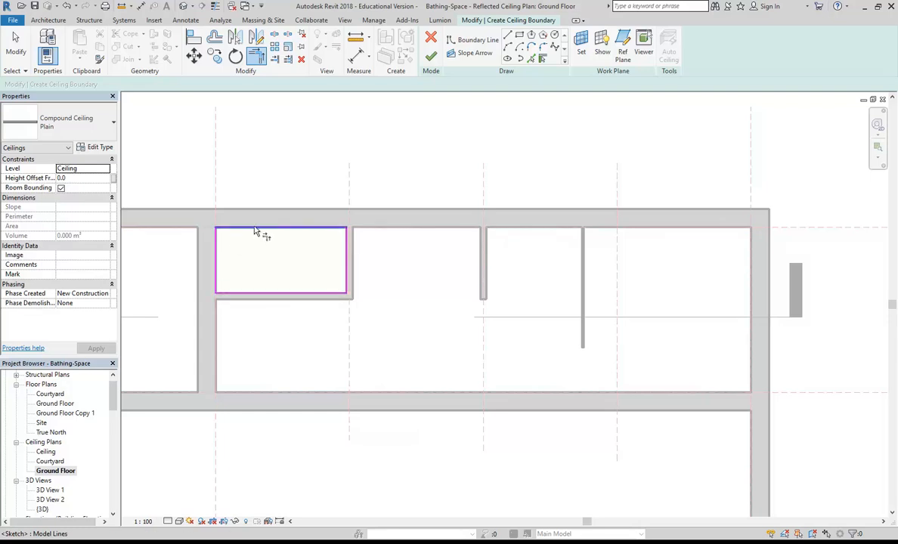
click(431, 60)
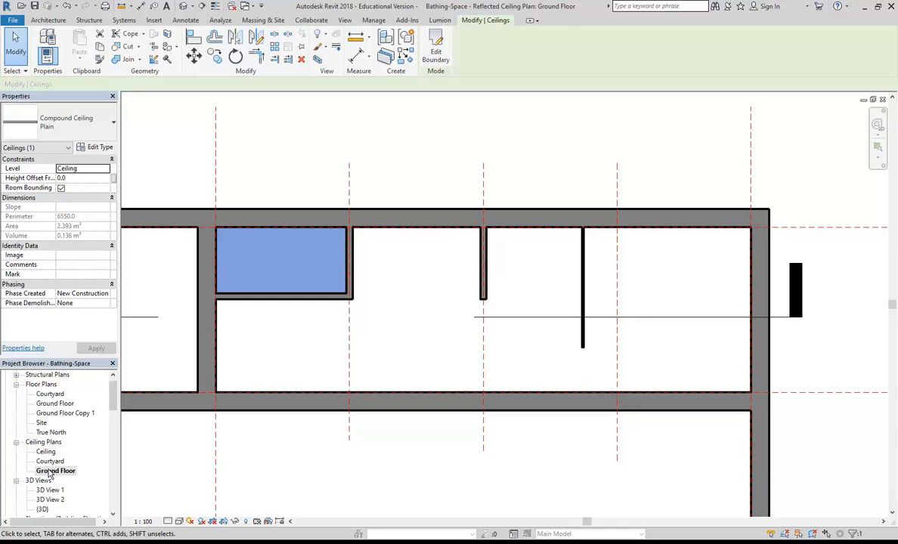
click(288, 152)
Open the {3D} view to inspect the ceiling over the small room.
scroll(449, 180, down, 2)
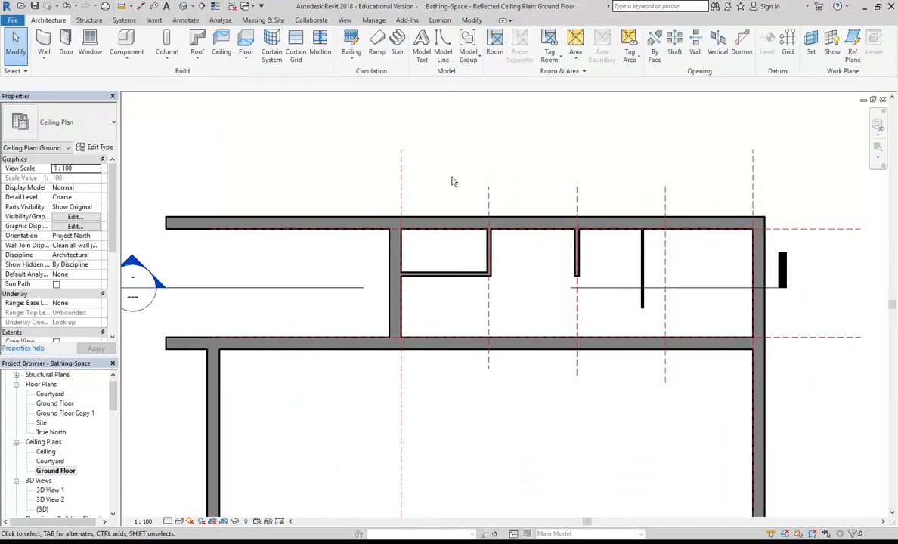
scroll(320, 168, down, 2)
middle_drag(320, 168, 427, 258)
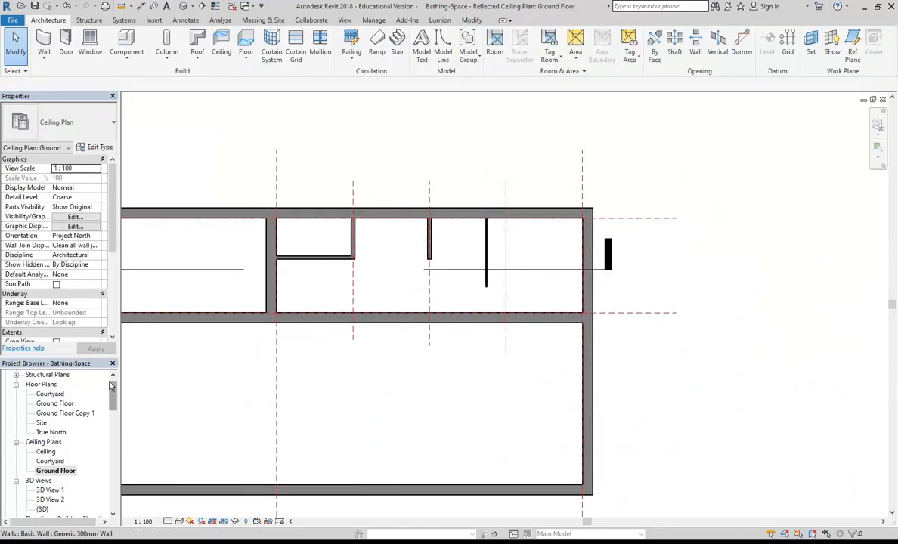
scroll(68, 408, down, 3)
double_click(44, 422)
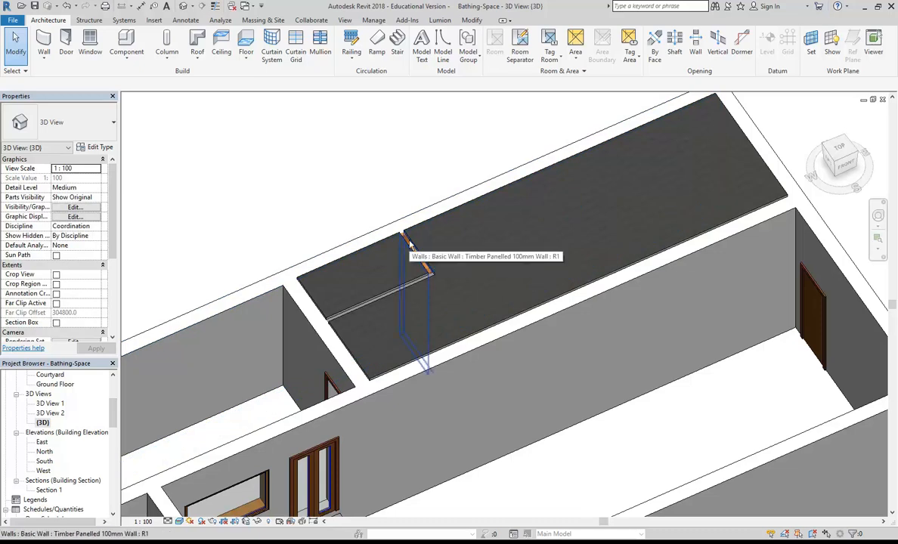
Hide the large bathing-space ceiling and the small room's ceiling as elements in the {3D} view.
click(404, 201)
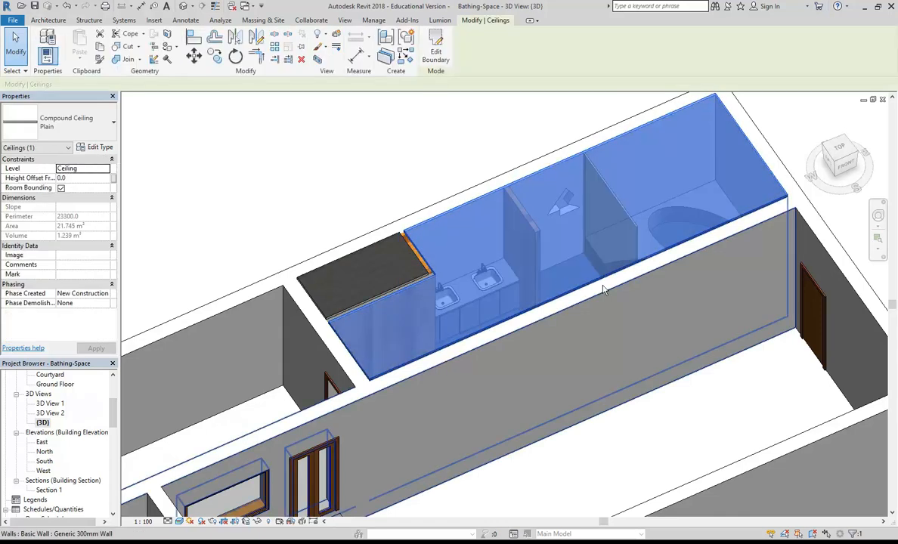
ctrl+click(363, 254)
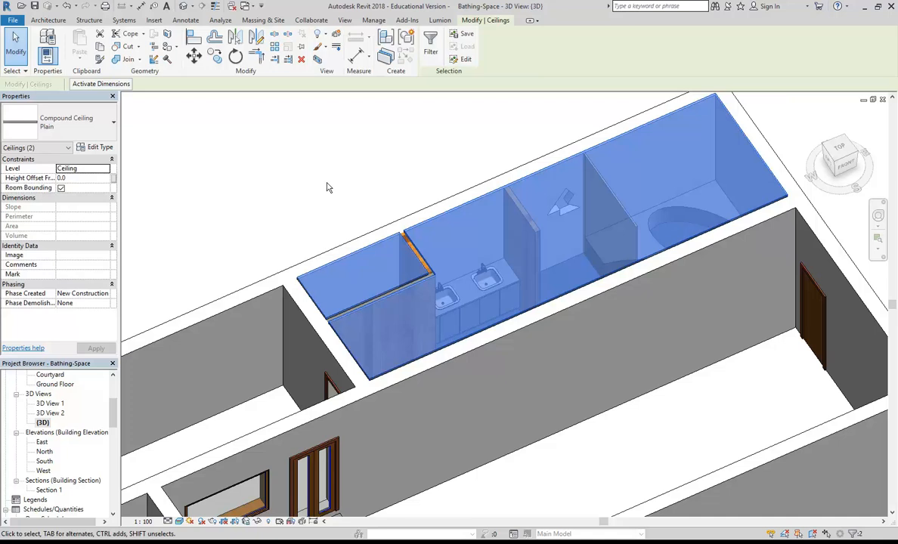
right_click(360, 256)
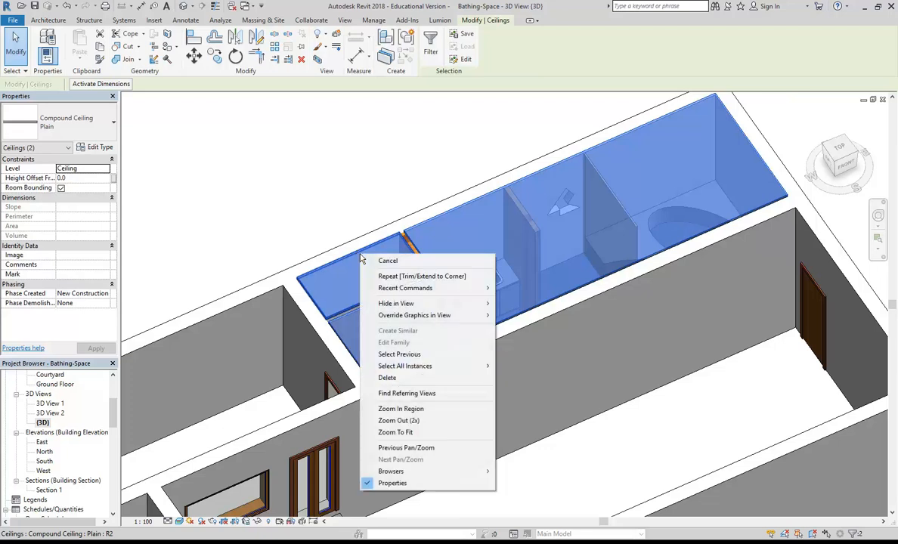
mouse_move(396, 304)
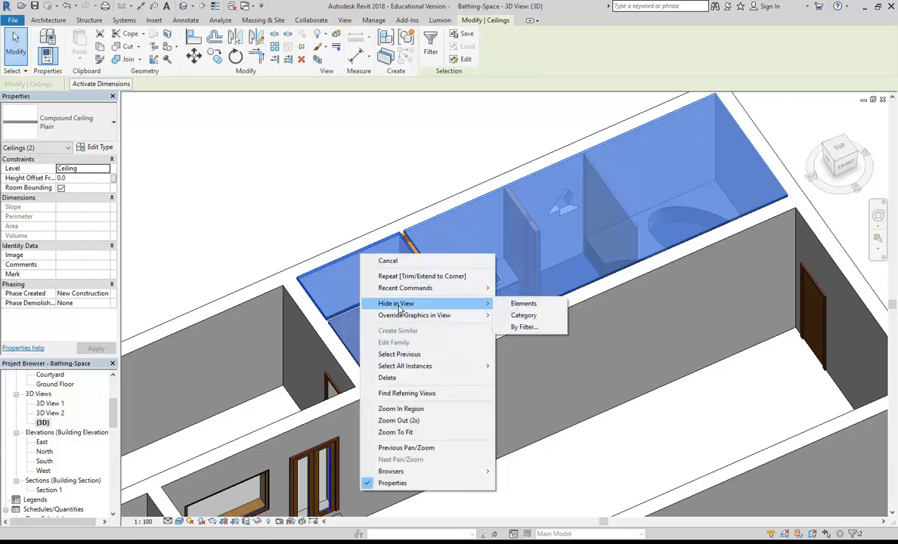
click(522, 308)
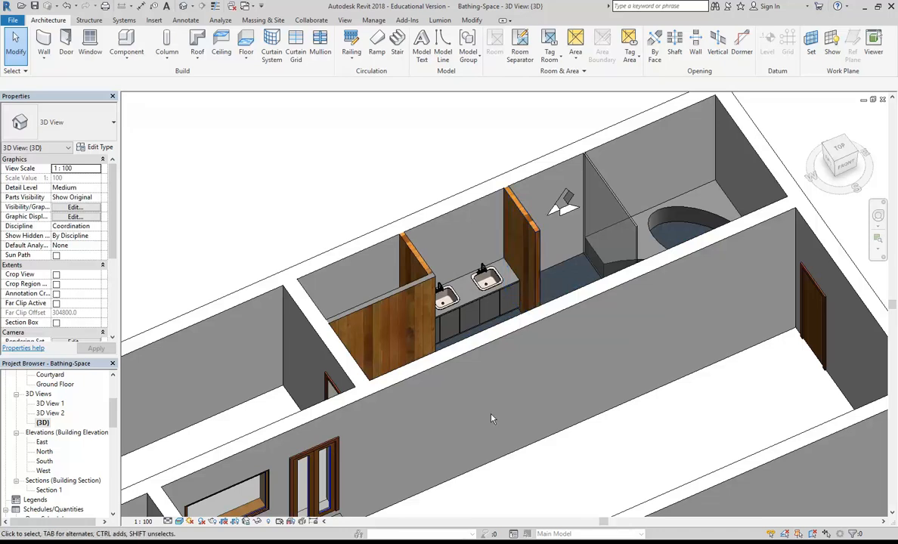
Unhide the small room's ceiling in the {3D} view through Reveal Hidden Elements, and close that mode.
click(268, 523)
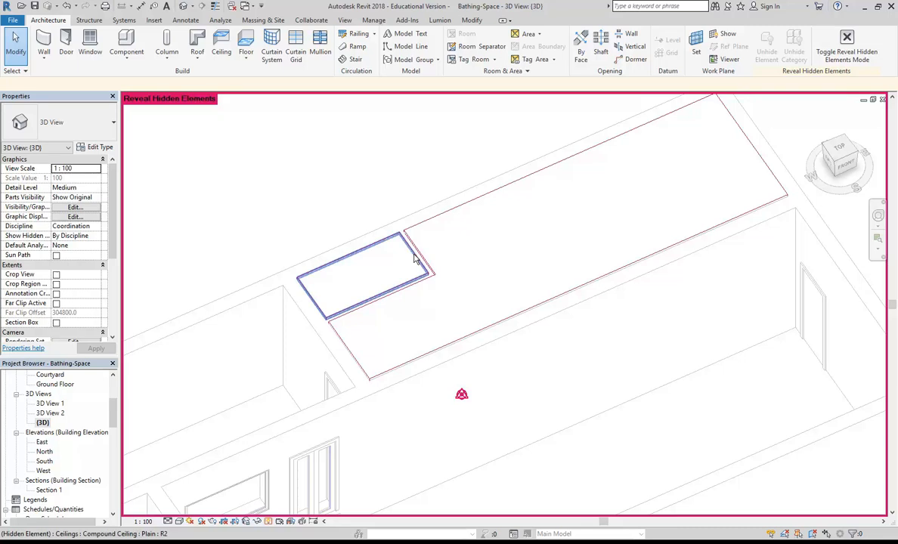
click(414, 259)
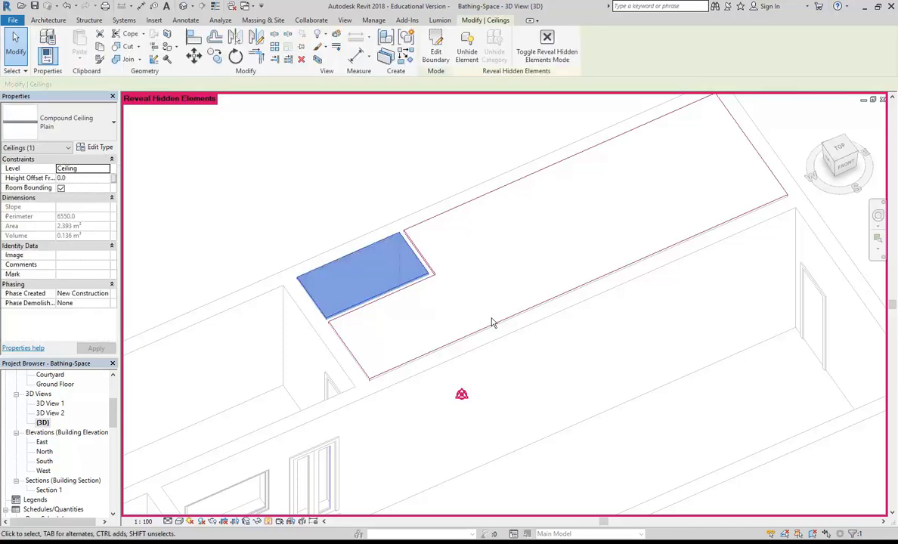
click(467, 55)
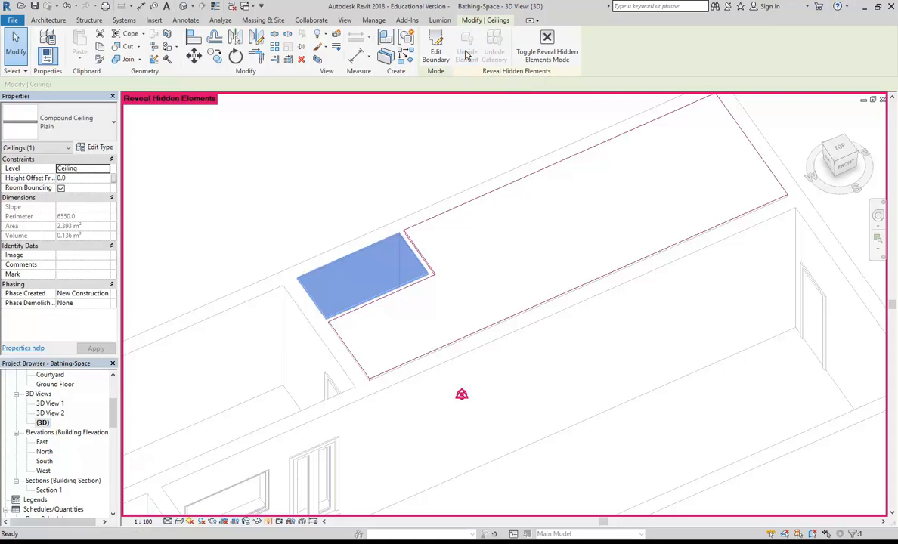
click(381, 182)
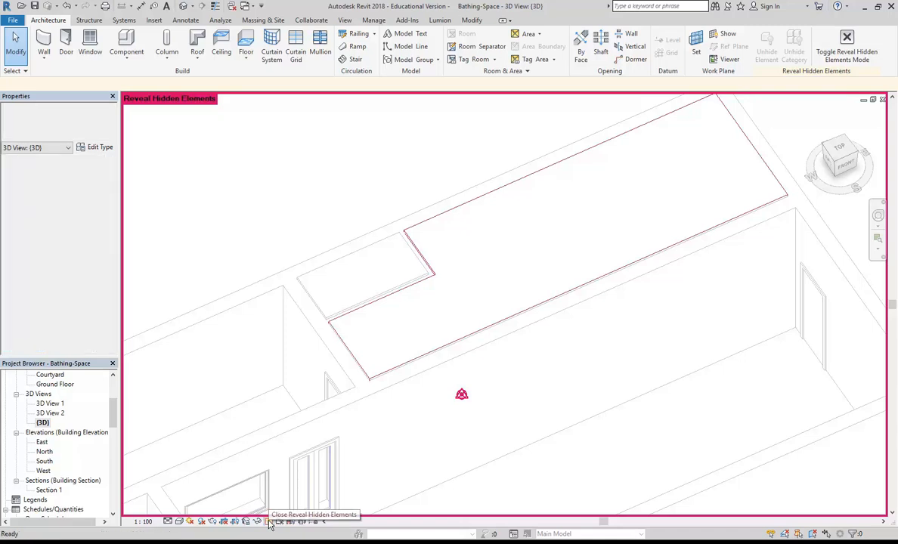
click(268, 522)
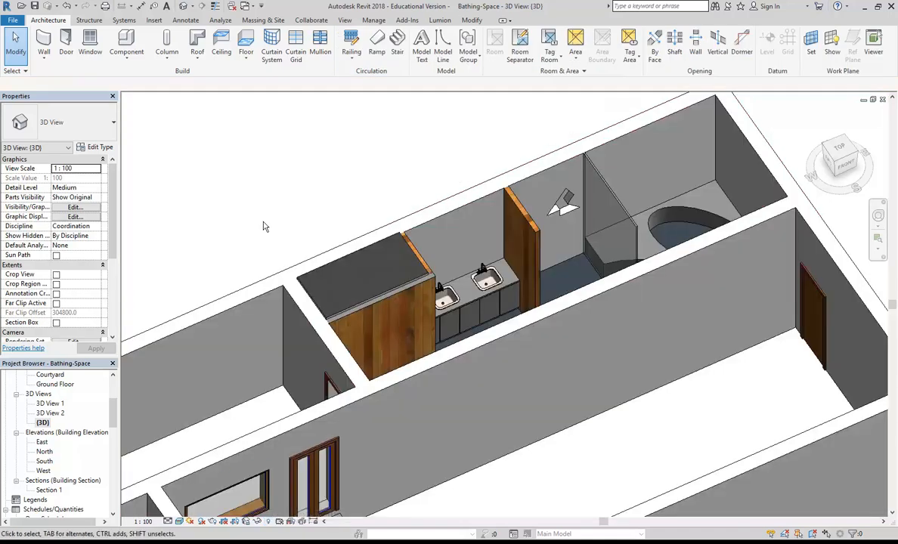
Inspect the hidden bathing-space ceiling and the visible small-room ceiling with Reveal Hidden Elements in the {3D} view, and close that mode.
click(268, 523)
click(268, 522)
click(268, 522)
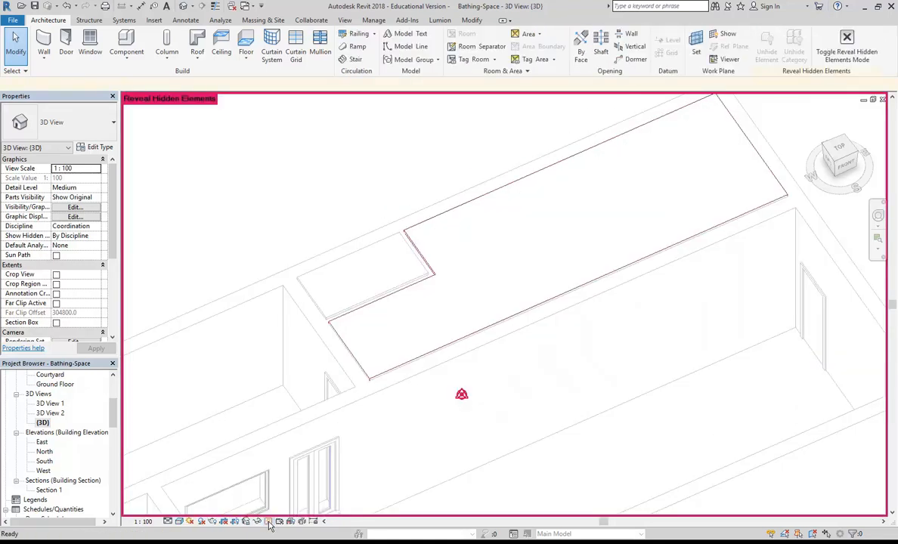
click(268, 523)
click(268, 522)
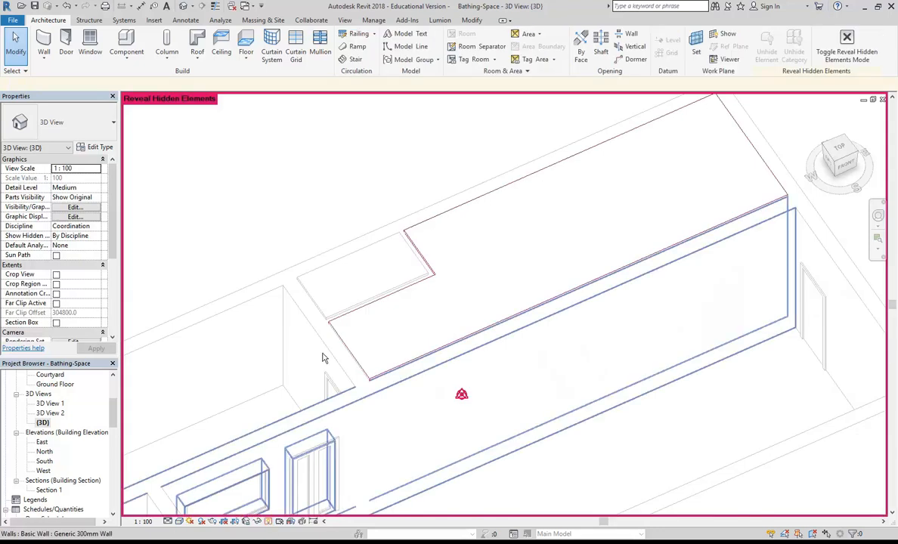
click(326, 306)
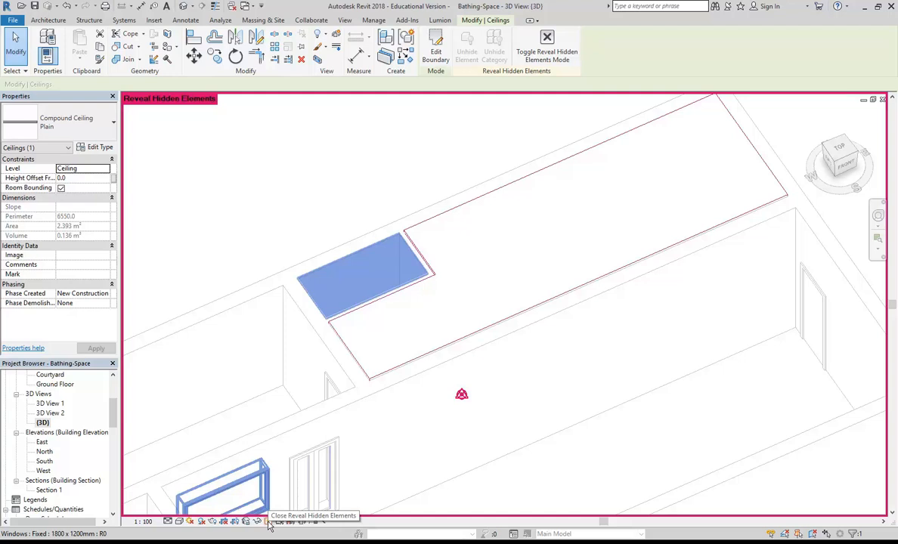
click(268, 525)
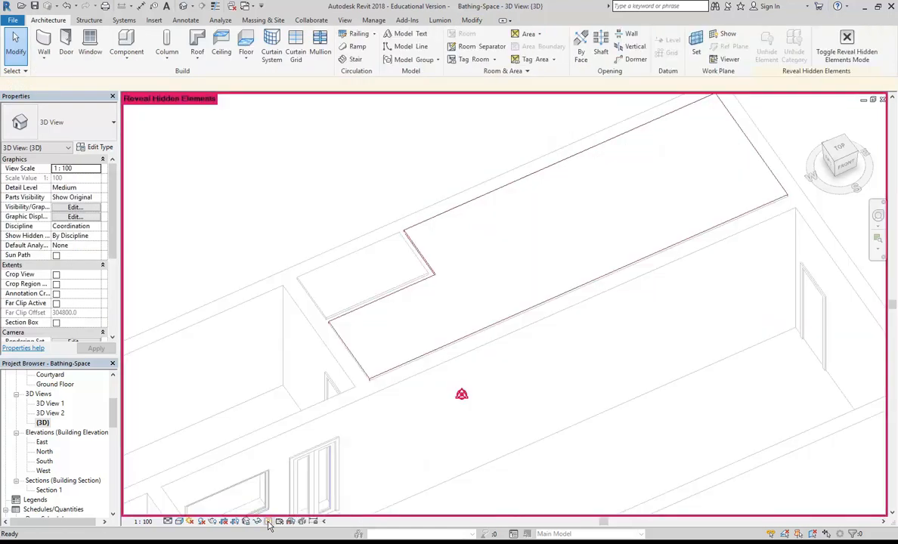
click(267, 525)
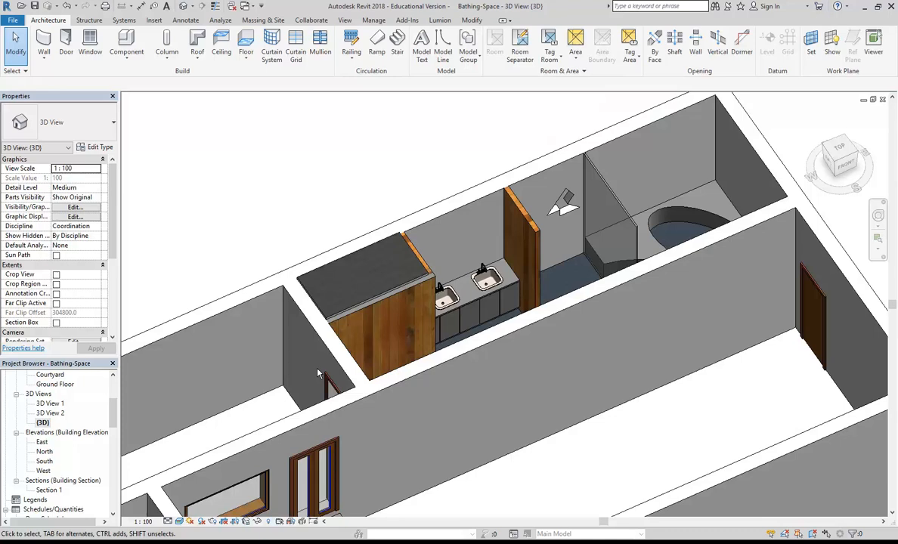
Hide the small room's ceiling as an element in the {3D} view.
click(357, 258)
right_click(360, 256)
mouse_move(442, 300)
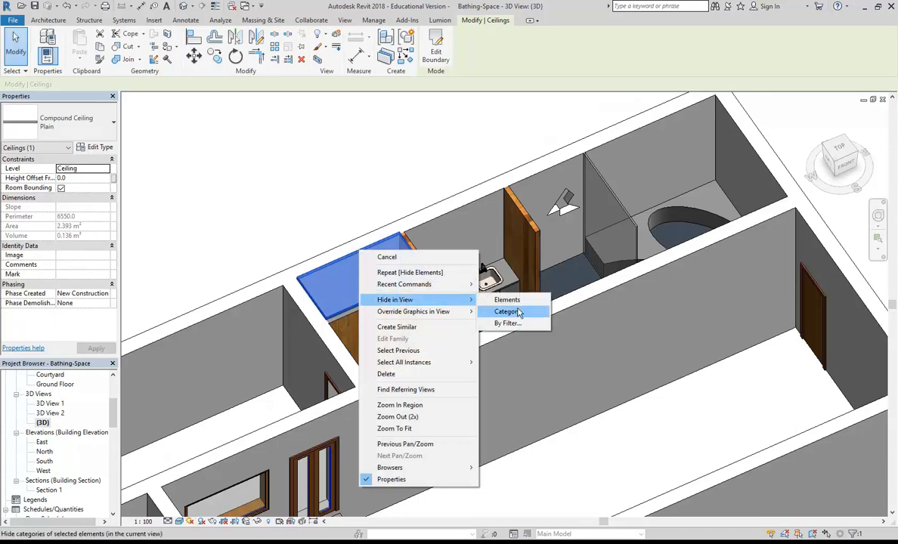
click(511, 300)
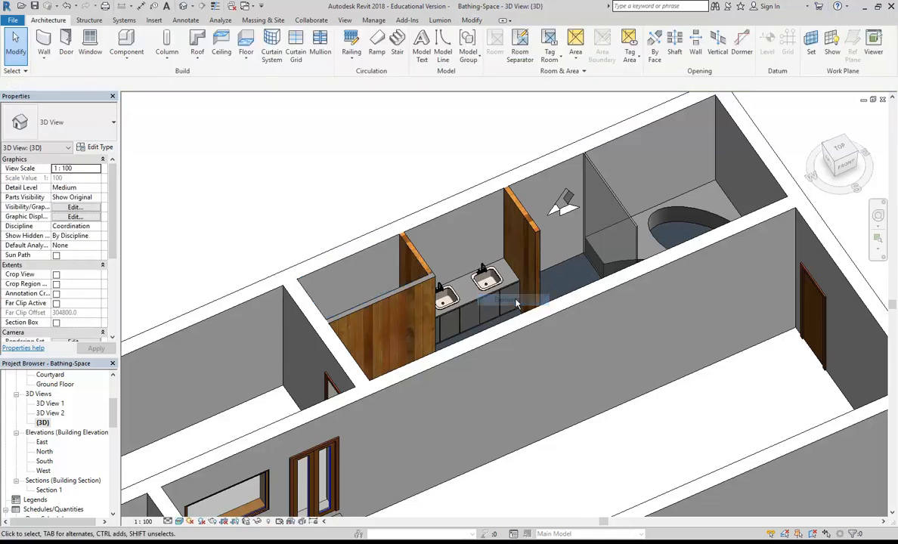
middle_drag(389, 192, 351, 180)
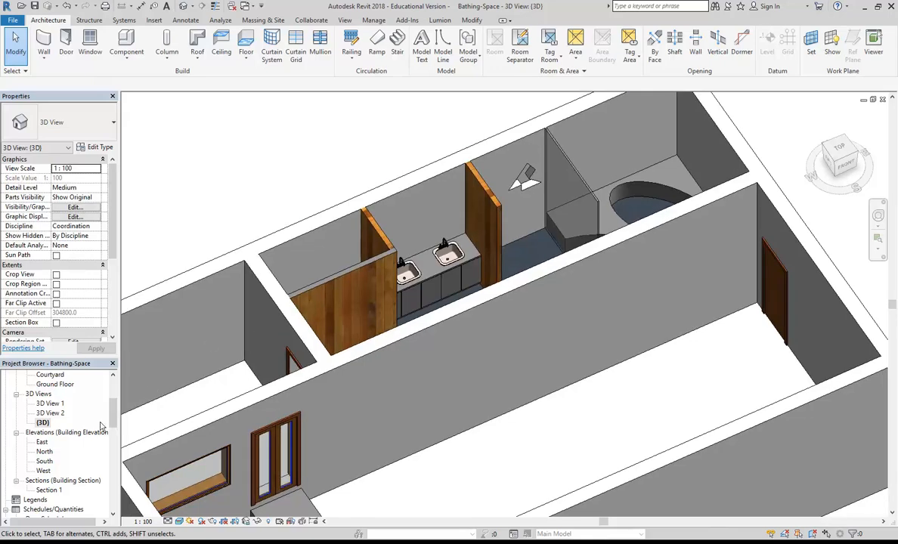
Open the Ceiling reflected ceiling plan to check it, and delete that view from the project.
scroll(111, 403, up, 4)
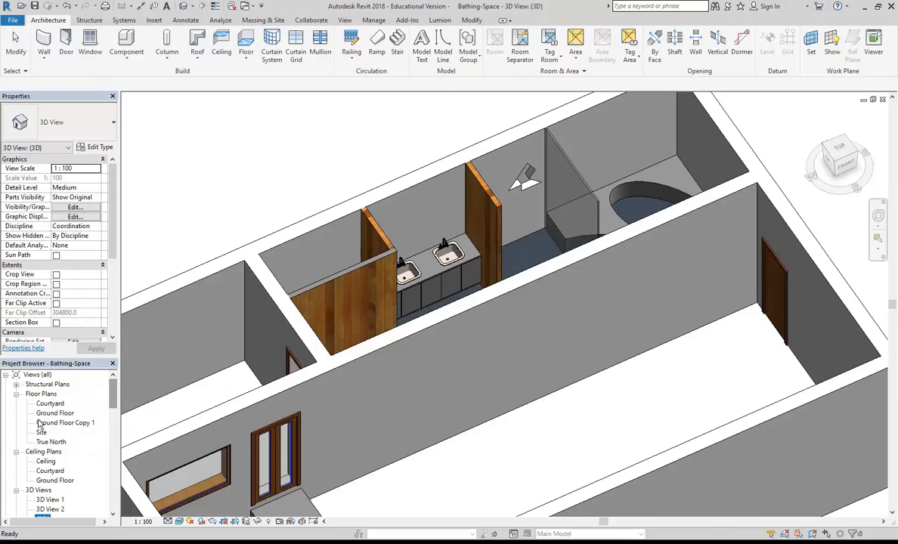
double_click(45, 462)
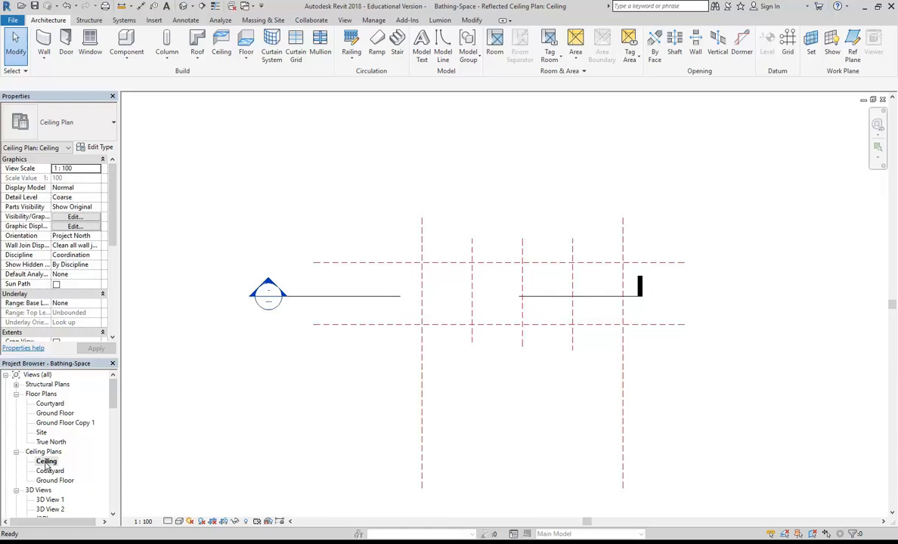
right_click(46, 461)
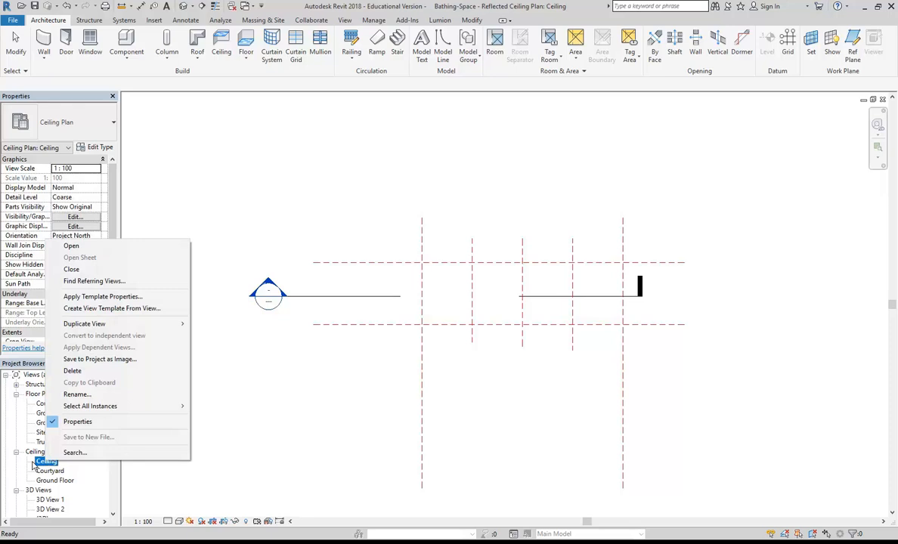
click(46, 462)
right_click(46, 463)
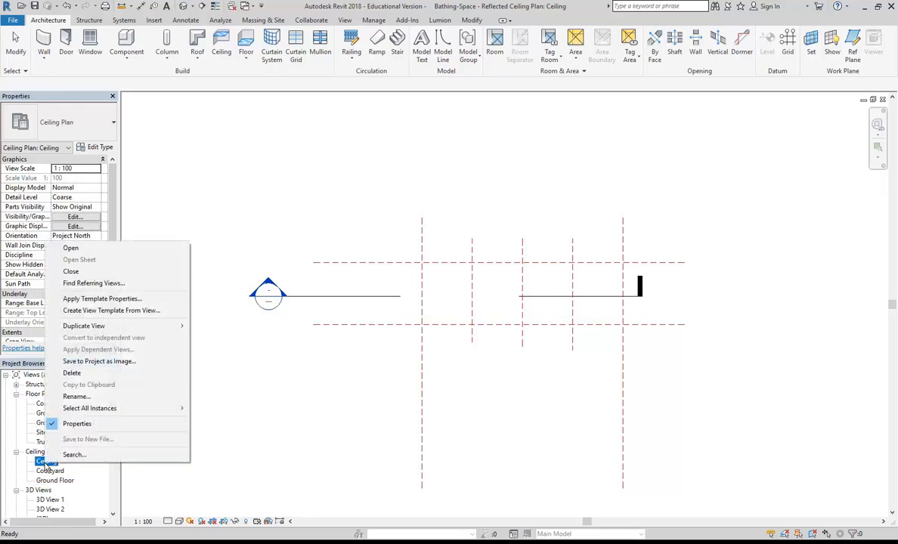
click(79, 374)
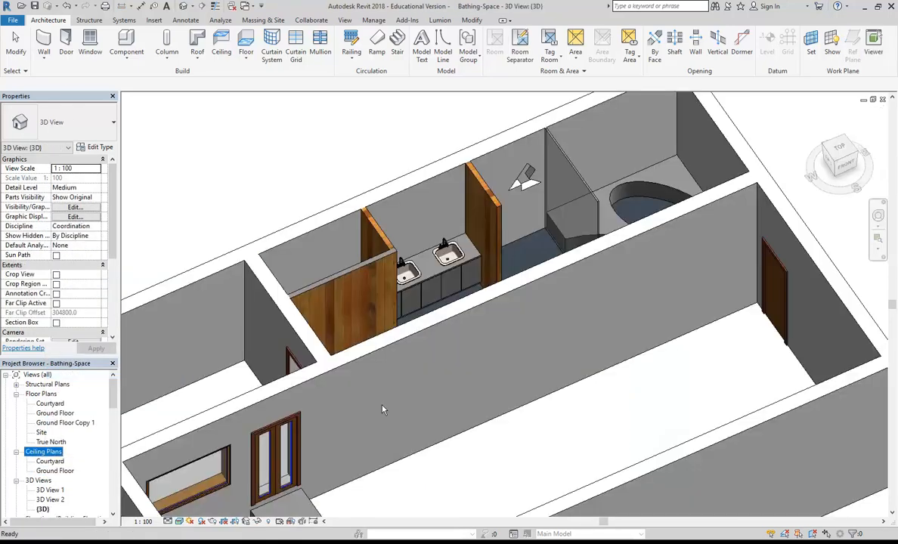
Open the Ground Floor floor plan at the bathing space.
scroll(424, 361, down, 2)
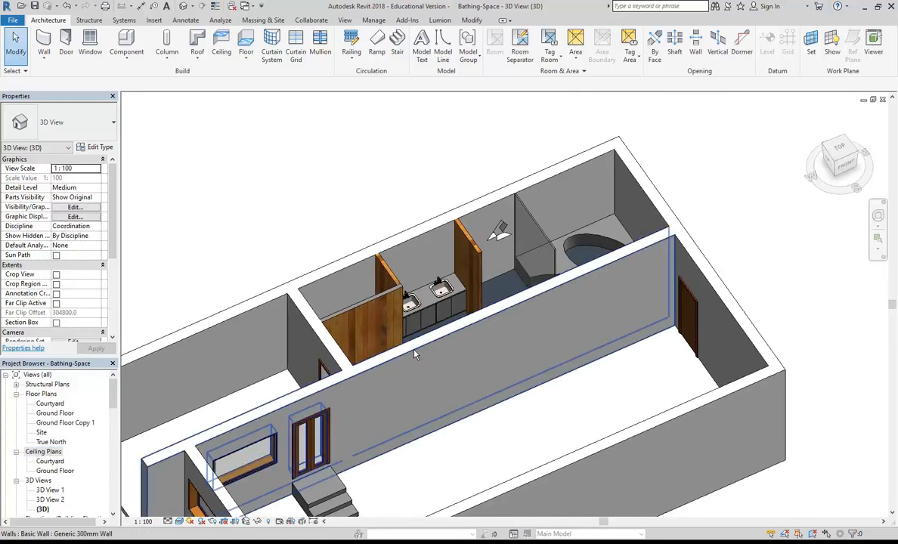
double_click(55, 413)
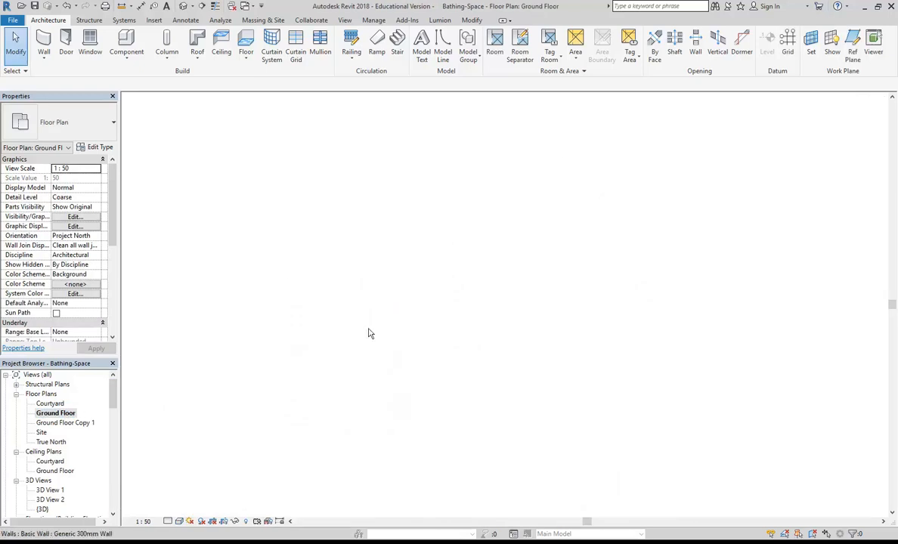
scroll(412, 334, up, 4)
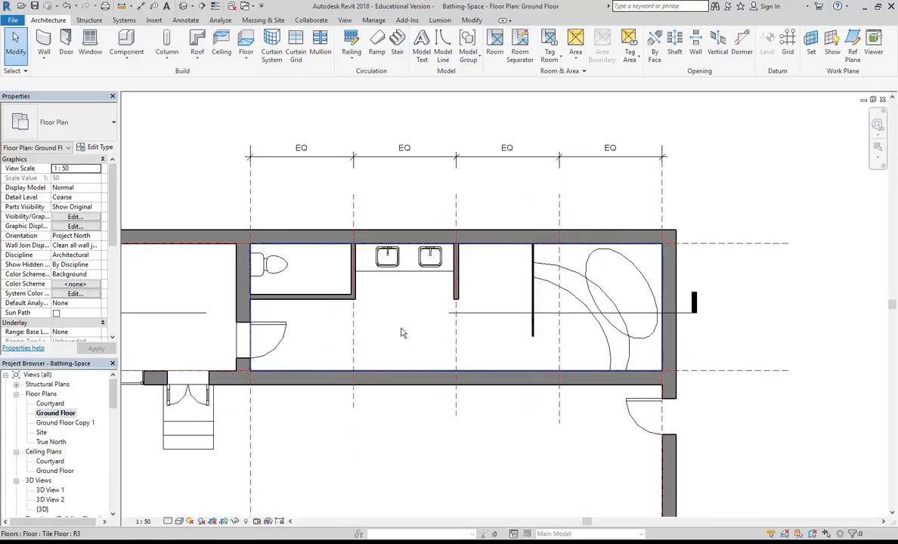
scroll(408, 335, up, 1)
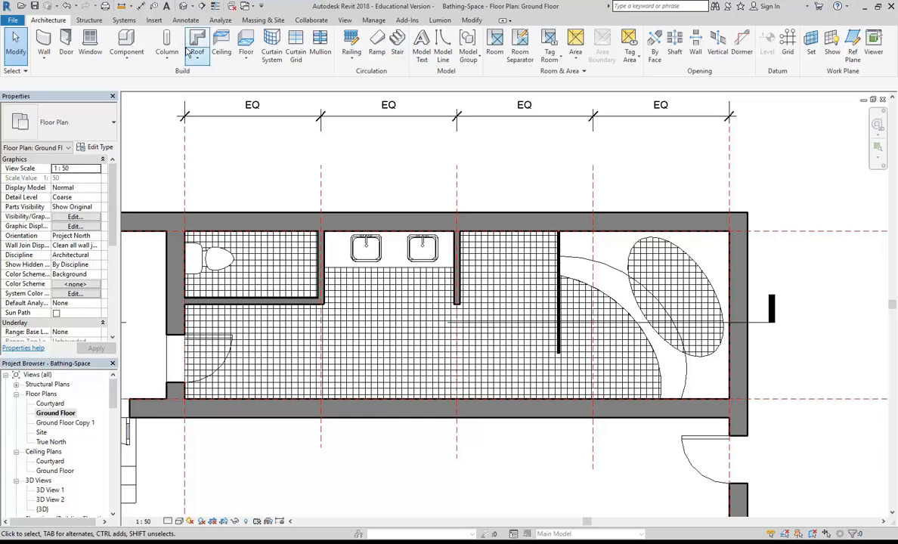
Load the Sliding Door - 4 Panel (AUS) family from the Doors folder of the metric library for door placement.
click(65, 43)
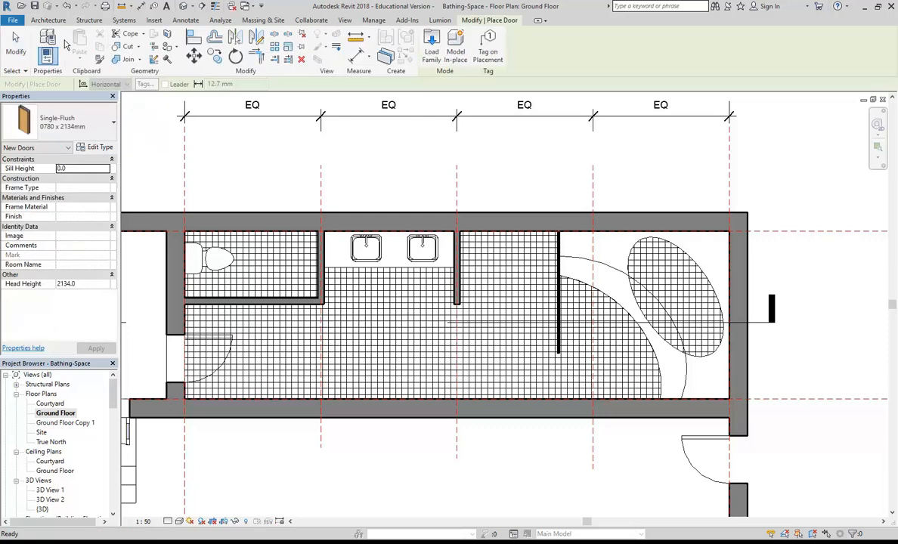
click(431, 50)
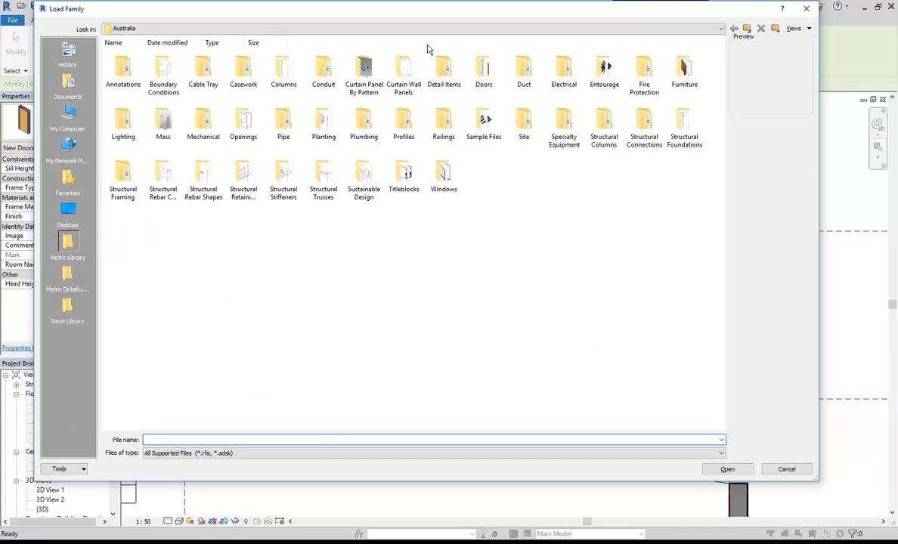
double_click(483, 68)
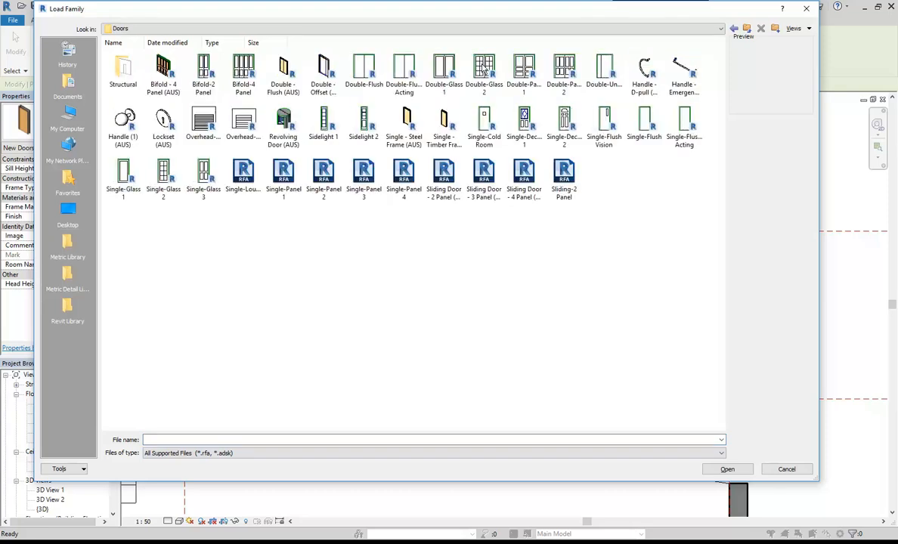
click(433, 189)
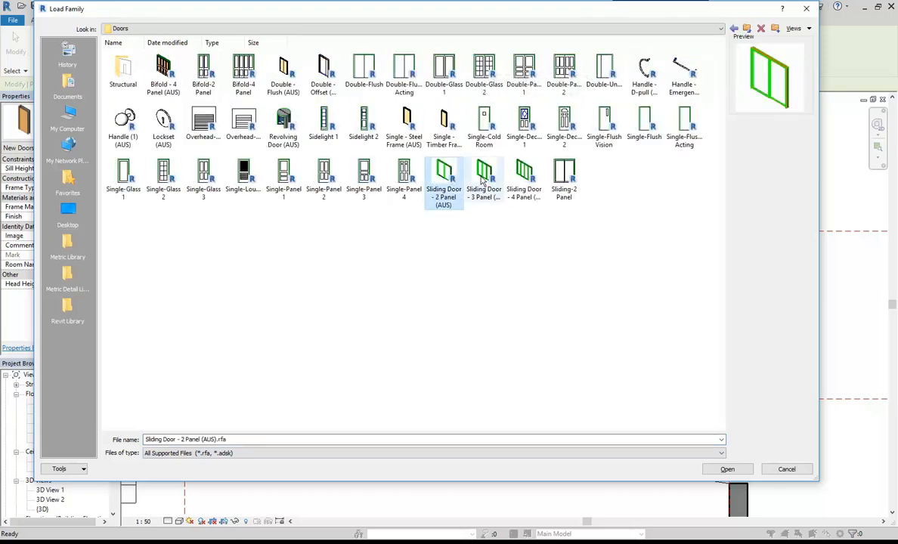
click(484, 175)
click(518, 175)
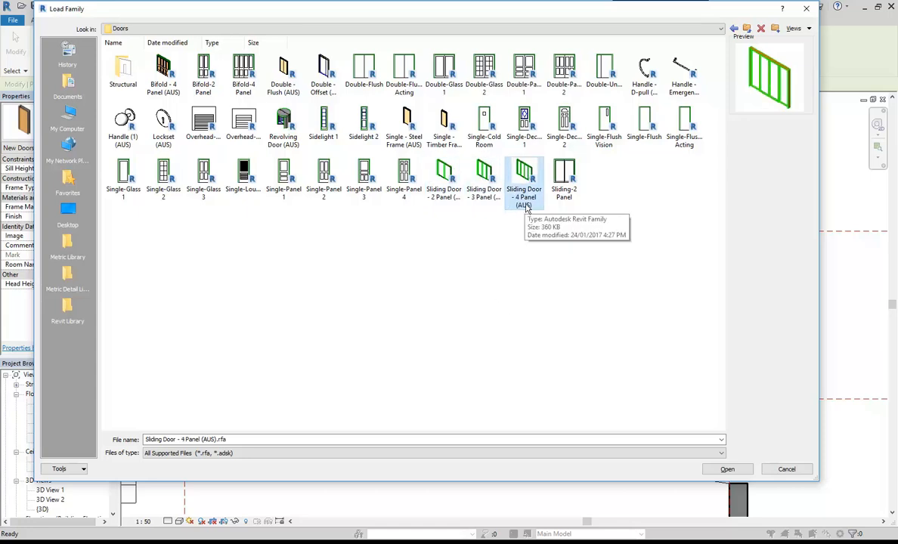
click(496, 176)
click(521, 178)
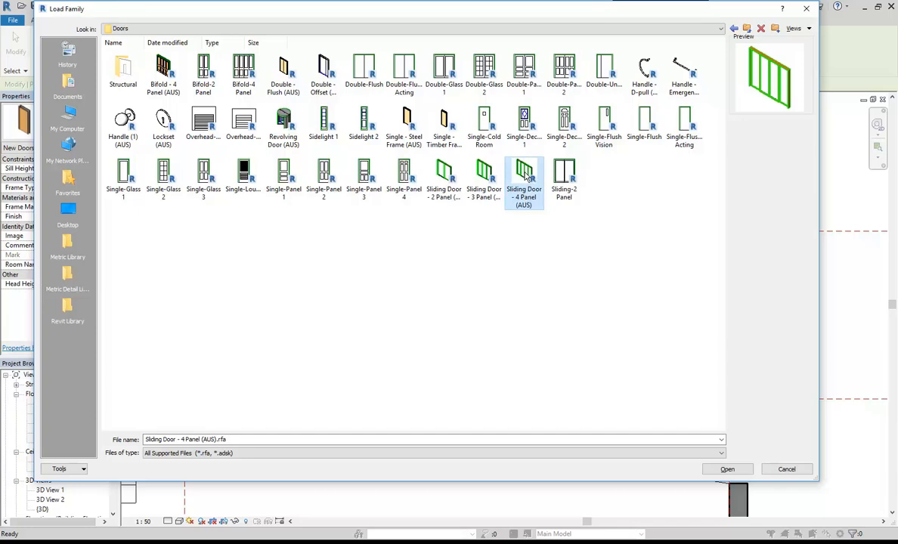
double_click(525, 177)
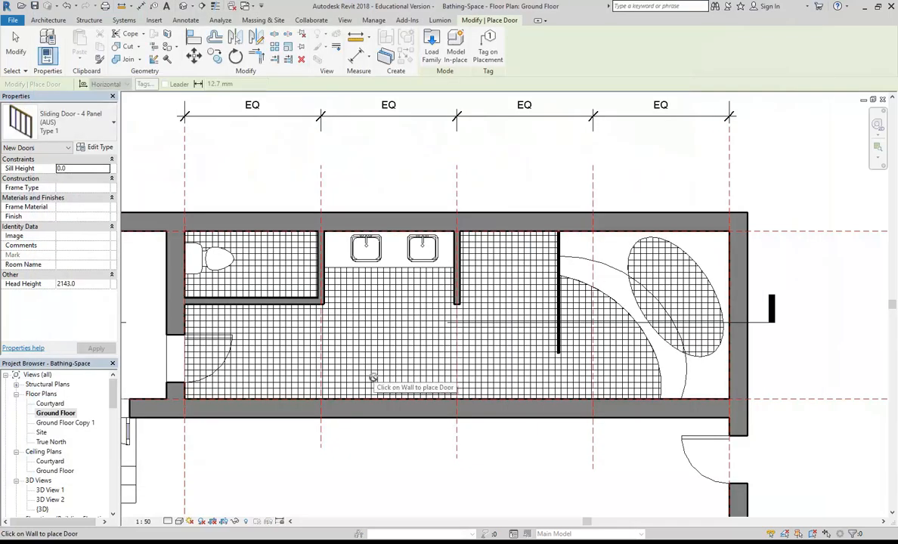
Place two four-panel sliding doors in the bathing space's lower long wall, the first about 1300 mm from the left corner, with about 900 mm between them.
click(345, 415)
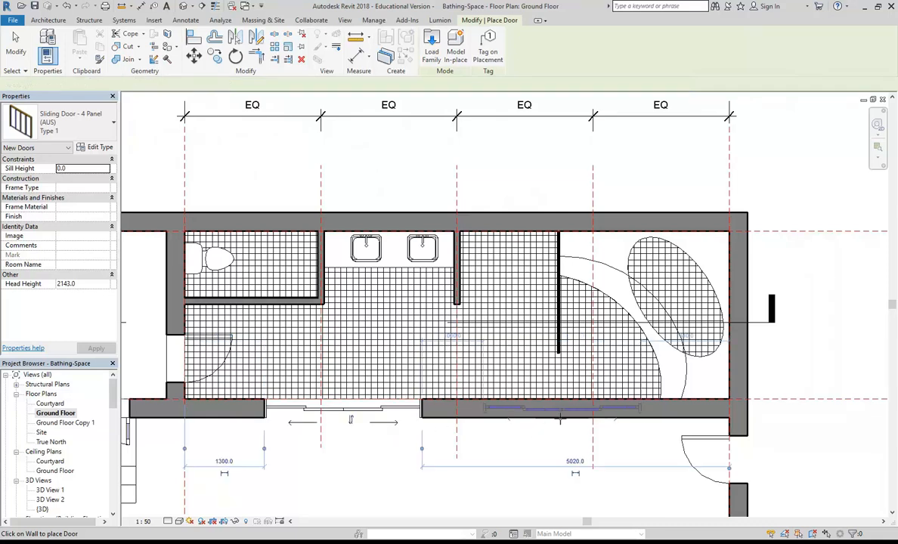
click(558, 412)
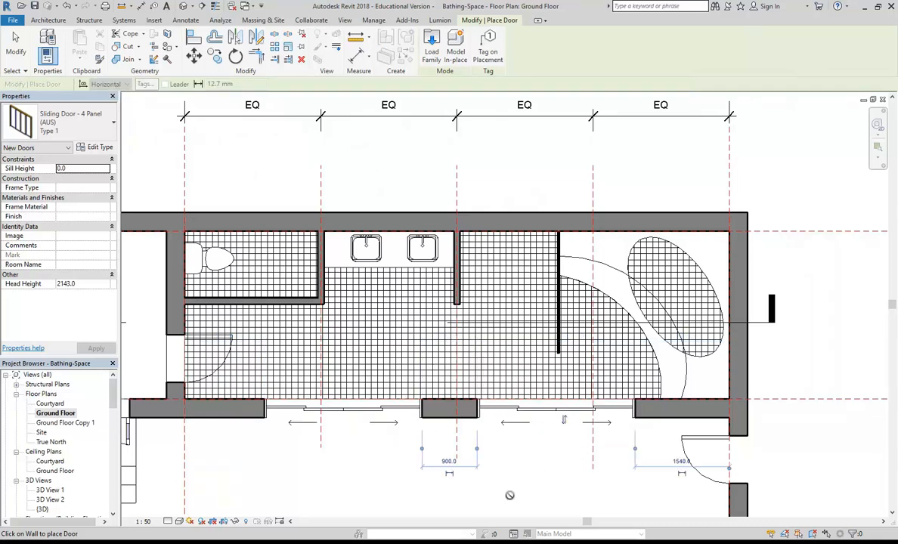
right_click(371, 173)
click(372, 173)
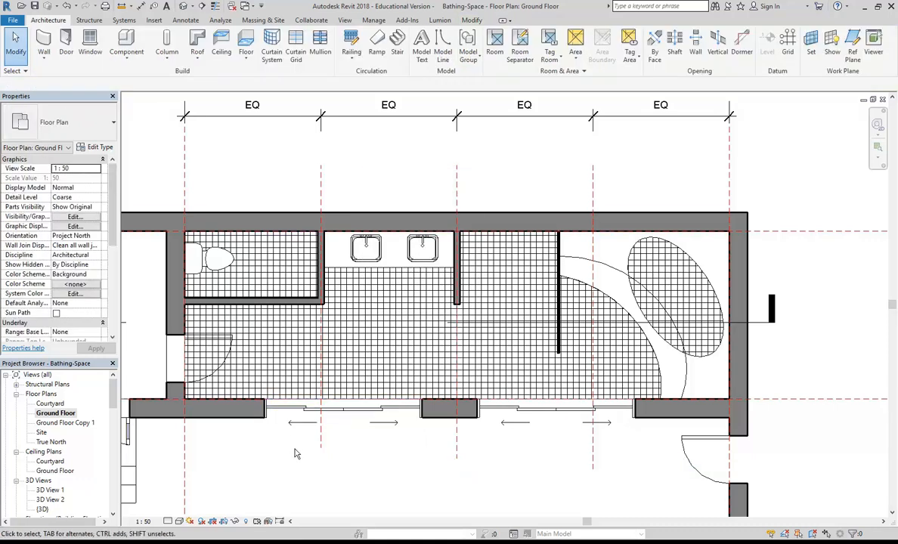
Set the four-panel sliding door type's width to 3000 mm and its height to 2400 mm.
scroll(299, 438, up, 4)
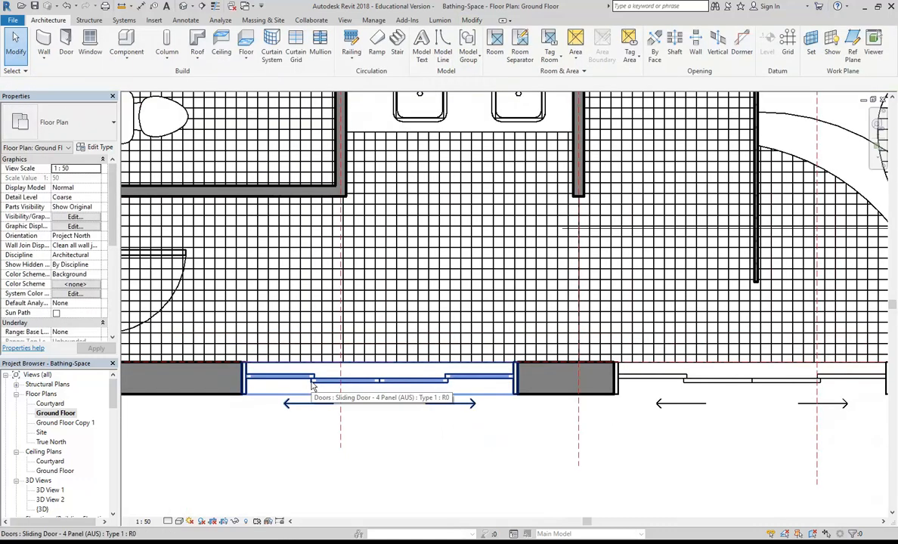
click(314, 384)
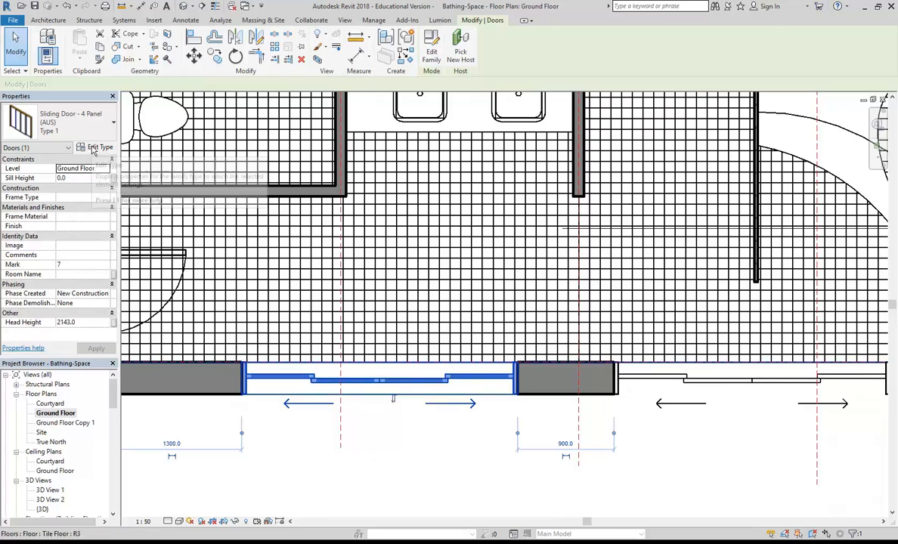
click(96, 148)
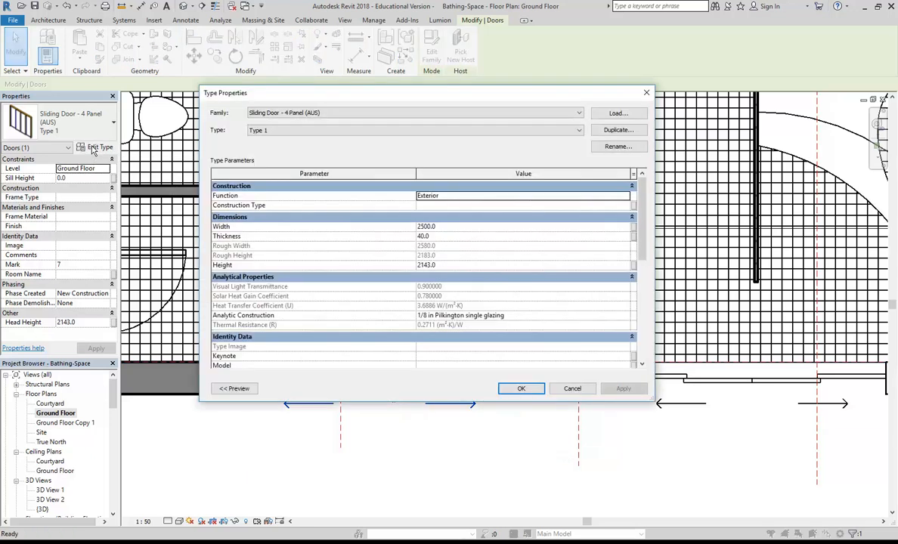
click(456, 226)
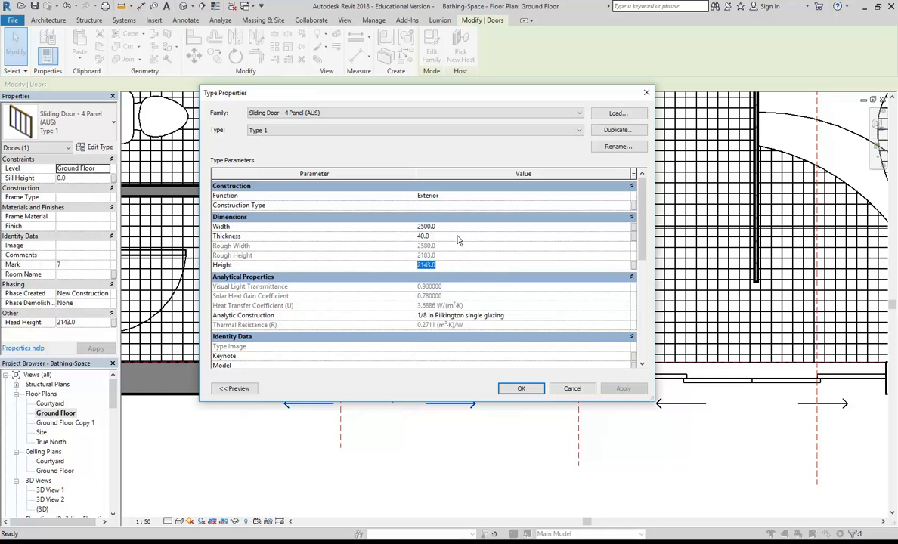
text(3000)
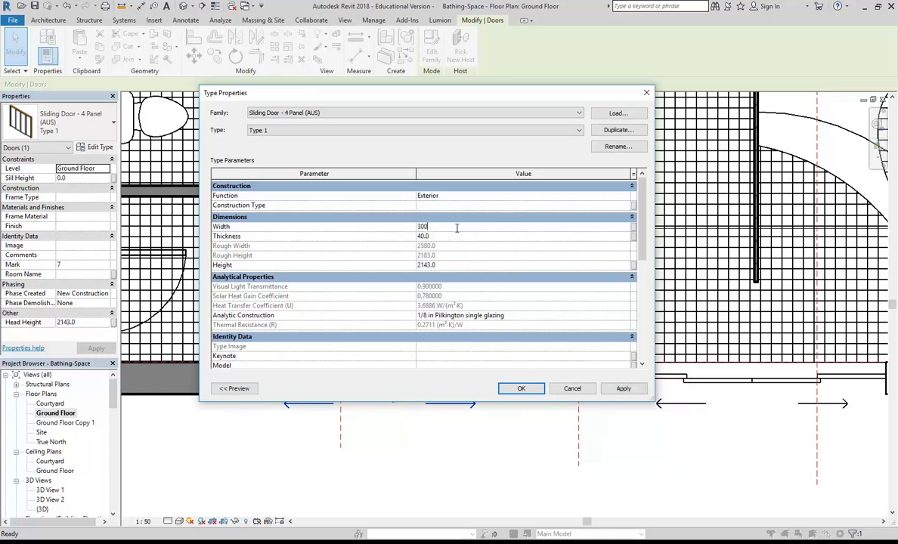
click(458, 266)
text(240)
click(513, 392)
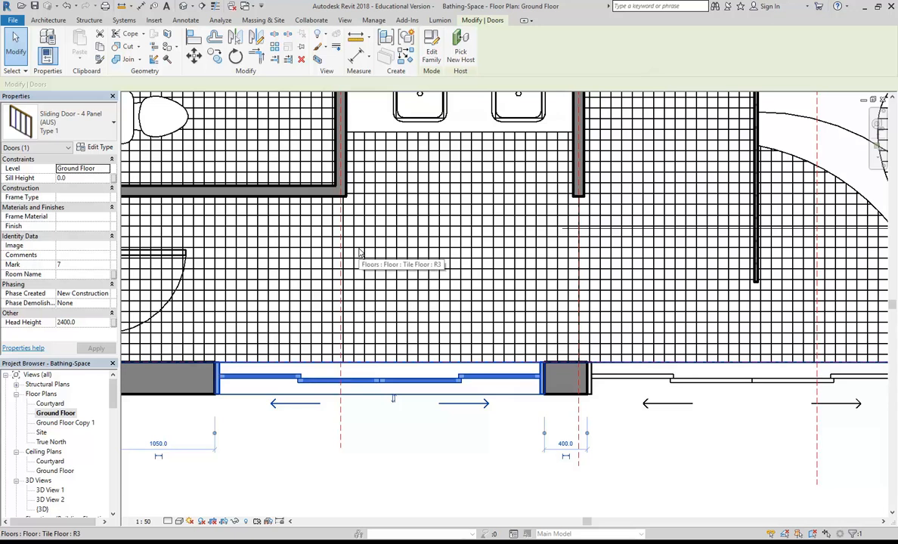
scroll(325, 257, down, 2)
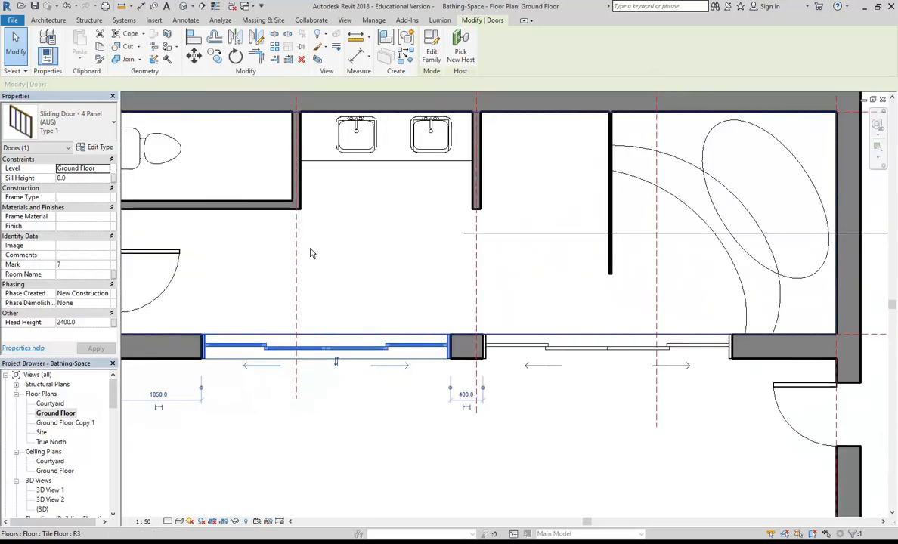
click(344, 465)
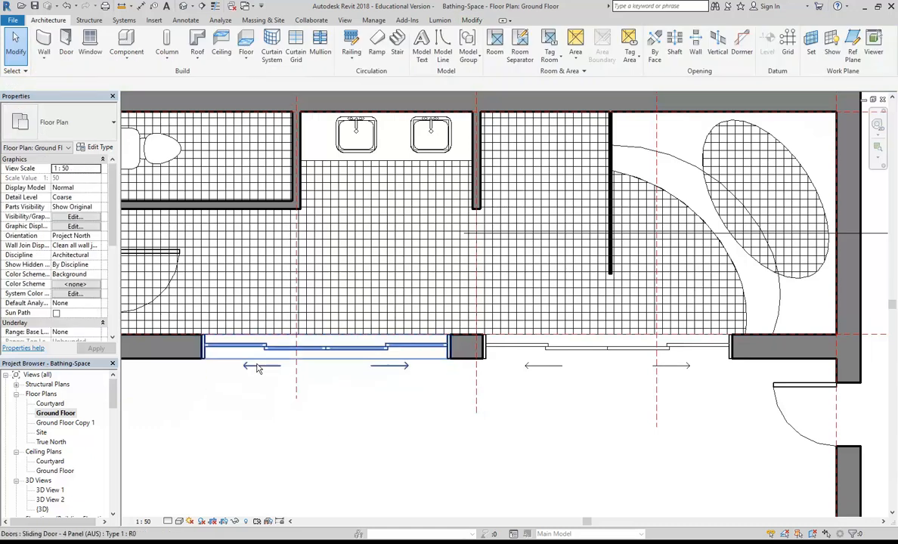
Check the dimensions in the type properties of the four-panel sliding door and leave door placement without adding another door.
scroll(282, 428, down, 1)
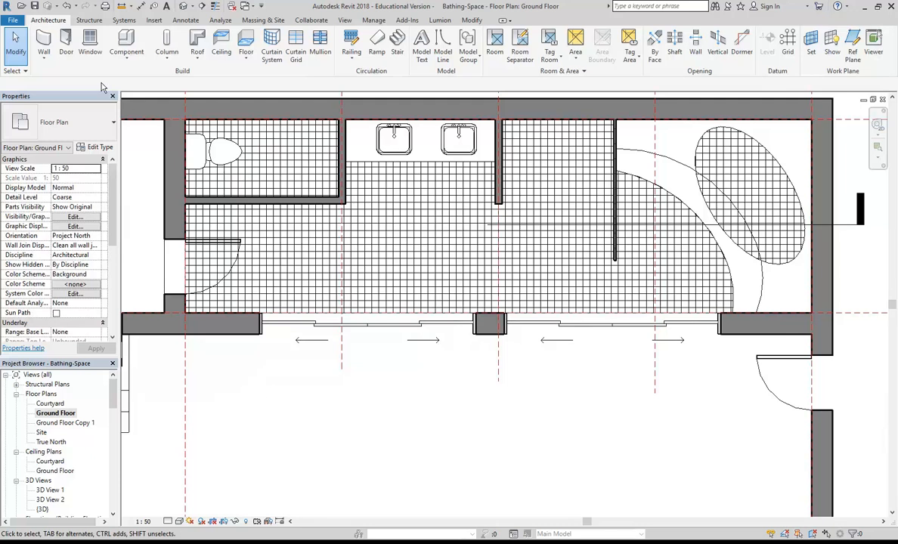
click(66, 44)
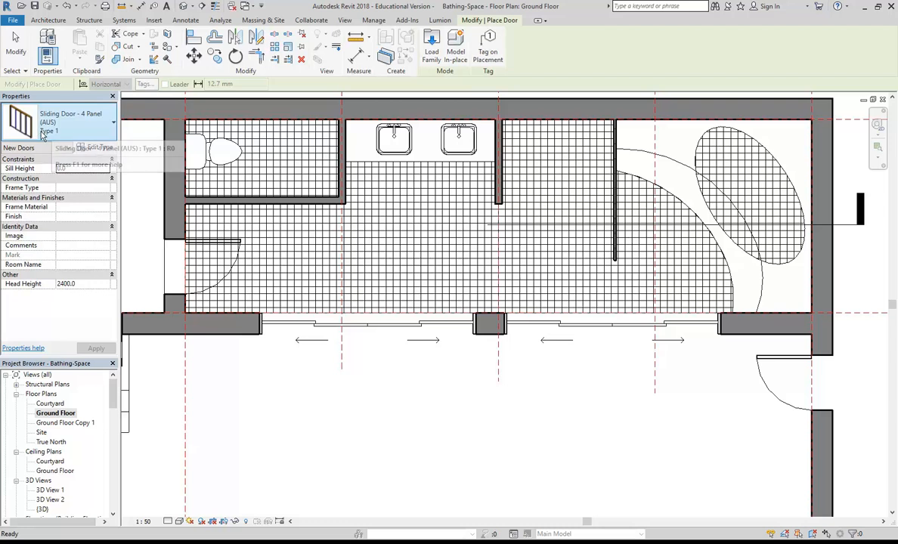
click(95, 147)
click(263, 132)
click(262, 132)
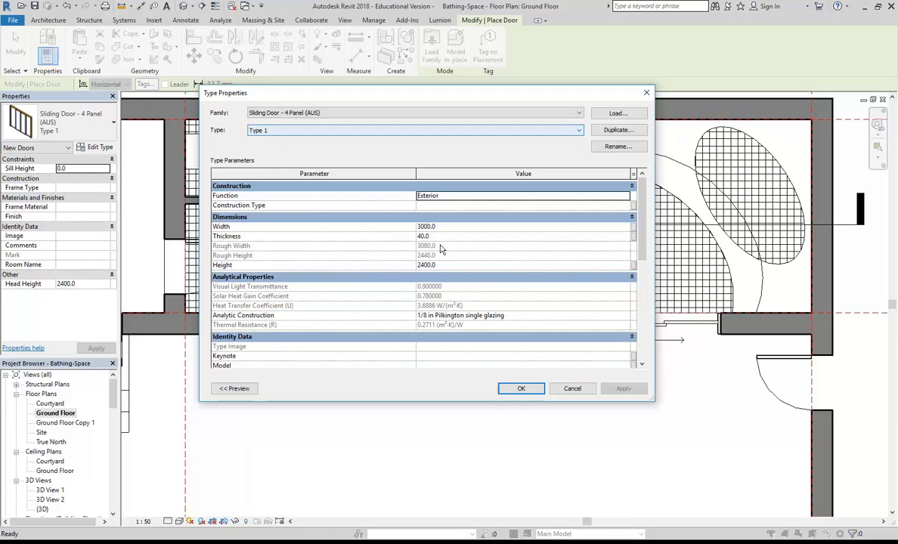
click(571, 392)
scroll(367, 353, down, 2)
middle_drag(386, 349, 524, 232)
scroll(484, 263, down, 1)
middle_drag(484, 262, 507, 282)
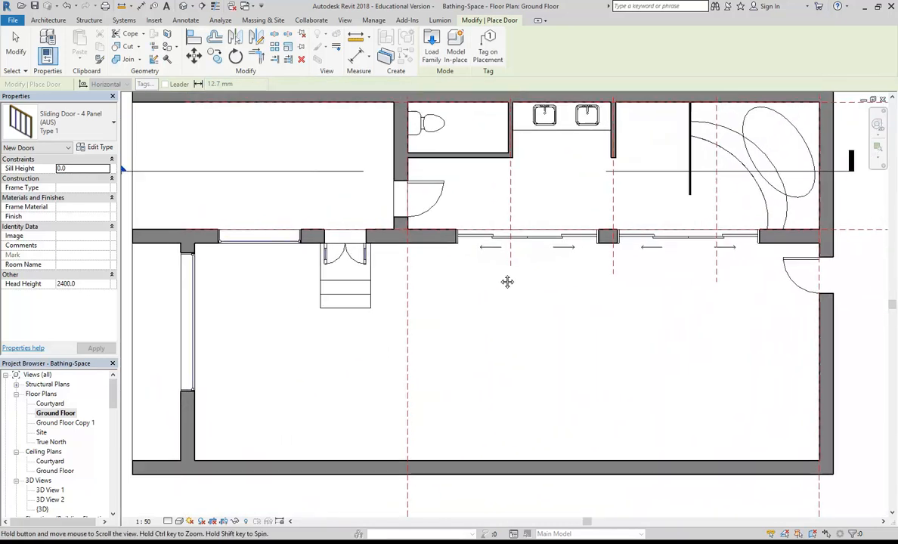
right_click(274, 141)
click(288, 146)
right_click(285, 149)
click(301, 157)
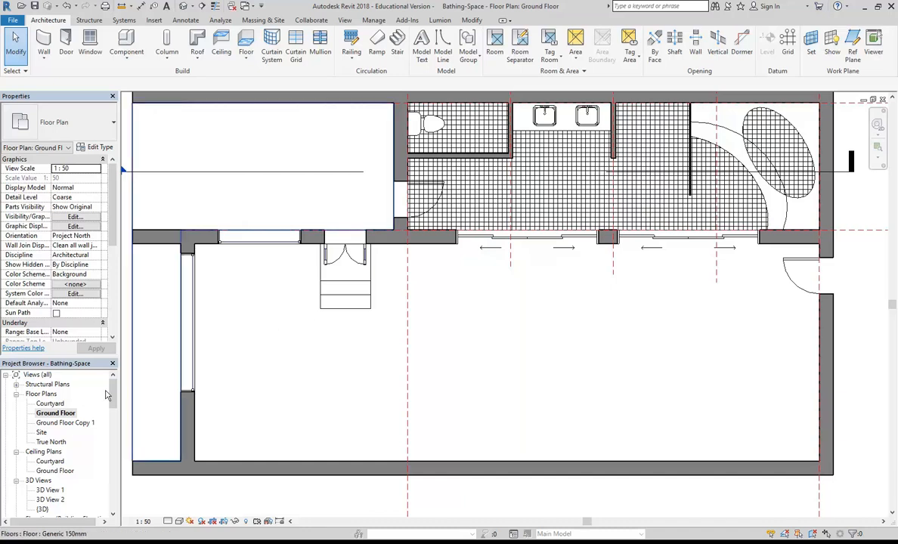
Open the {3D} view and examine the two four-panel sliding doors and the bathing space interior from several angles.
scroll(102, 377, down, 2)
double_click(42, 452)
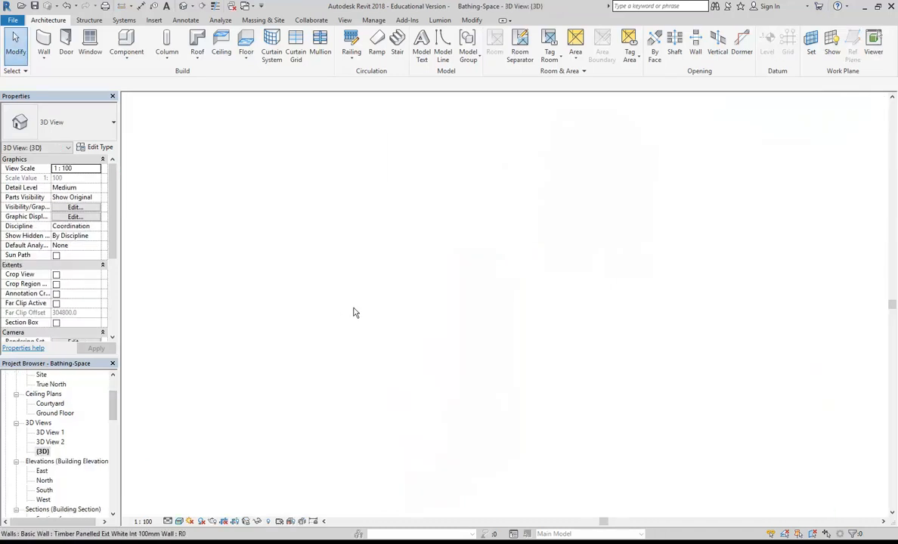
mouse_move(490, 431)
shift+middle_down()
mouse_move(452, 467)
mouse_move(469, 427)
shift+middle_up()
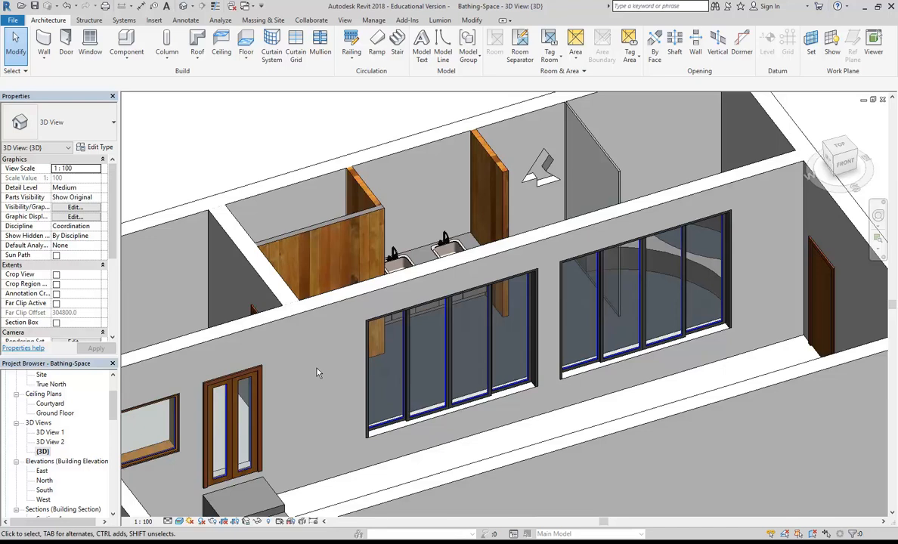
scroll(348, 371, up, 8)
scroll(454, 446, down, 10)
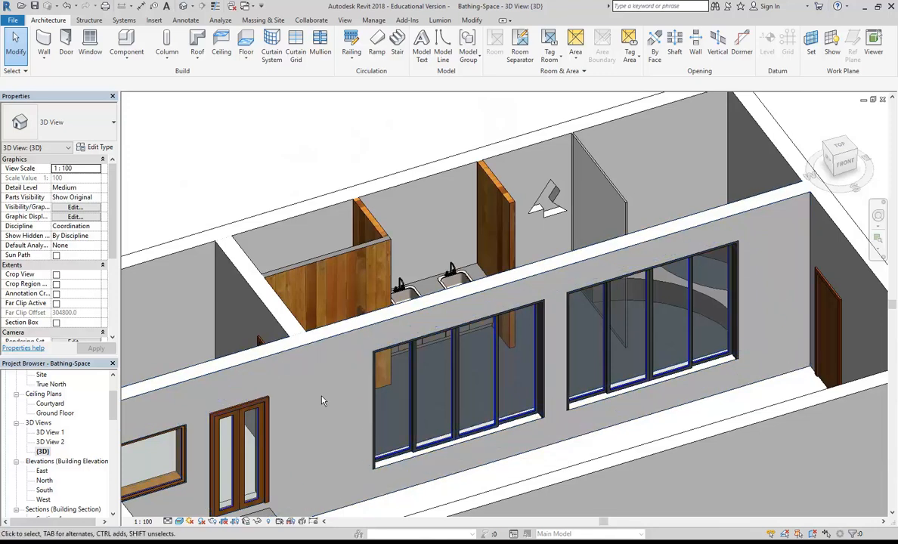
middle_drag(323, 400, 360, 329)
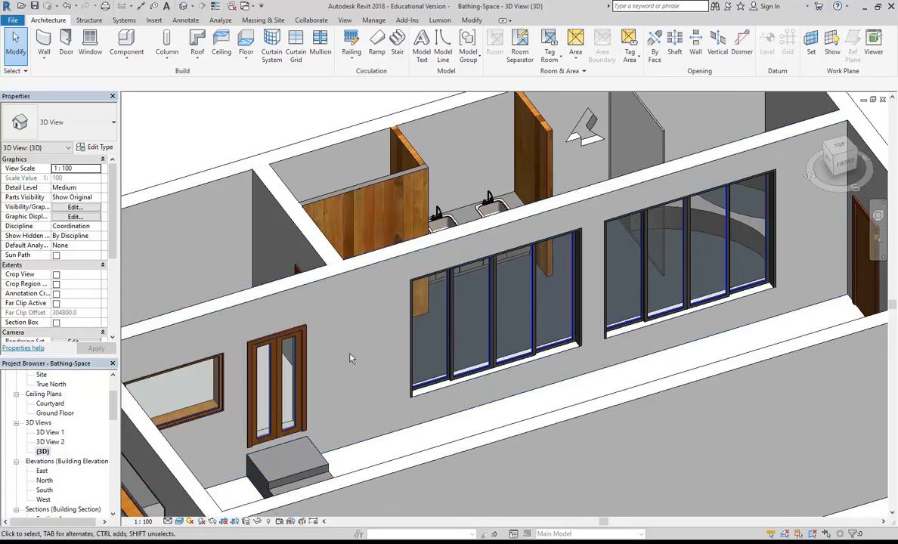
mouse_move(350, 358)
shift+middle_down()
mouse_move(368, 363)
mouse_move(335, 333)
mouse_move(378, 391)
mouse_move(563, 361)
mouse_move(353, 343)
shift+middle_up()
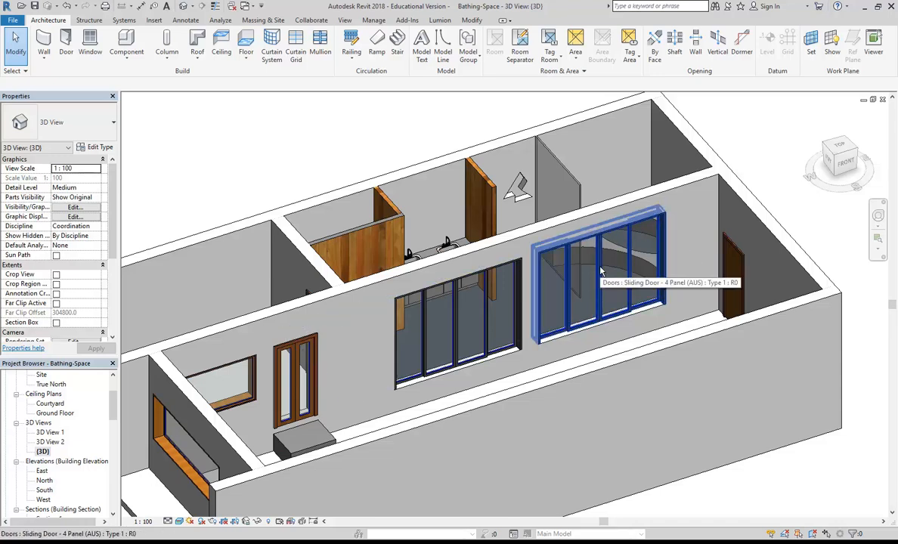
click(556, 247)
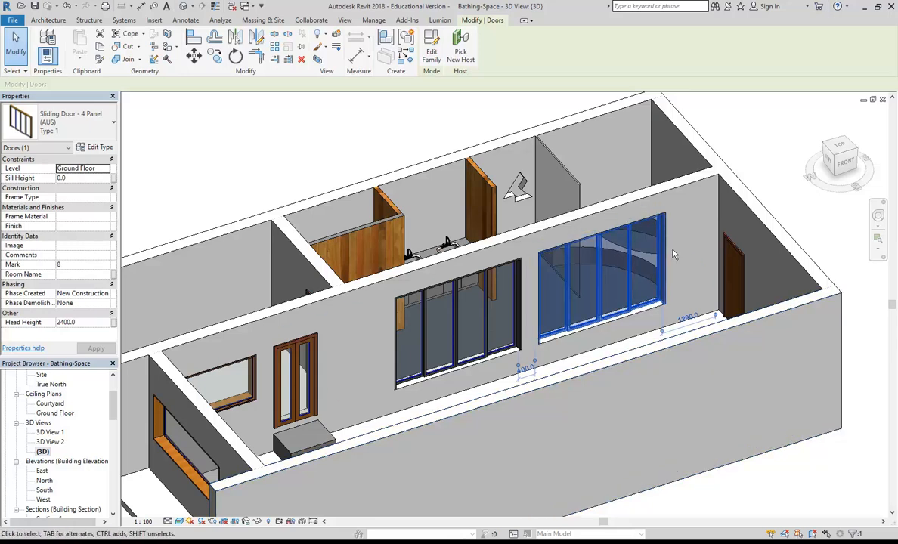
key(Escape)
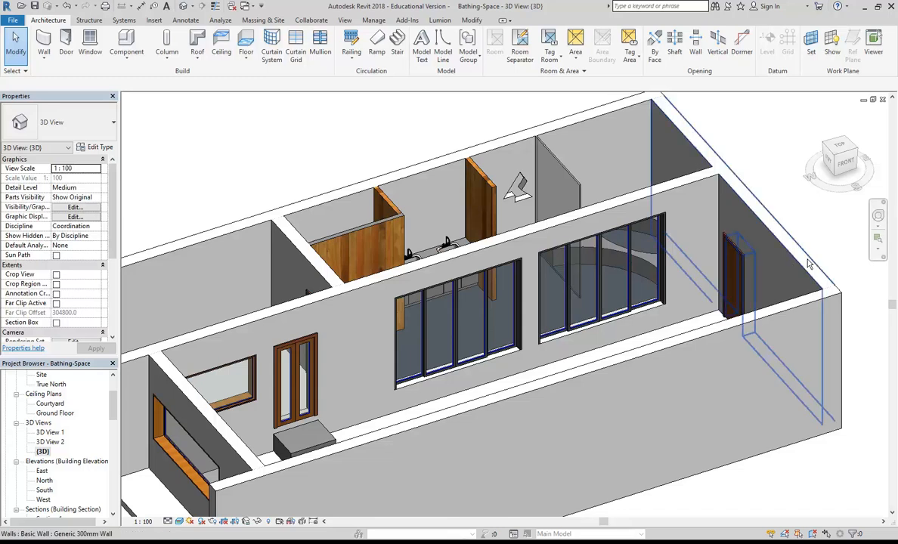
shift+middle_drag(493, 415, 334, 379)
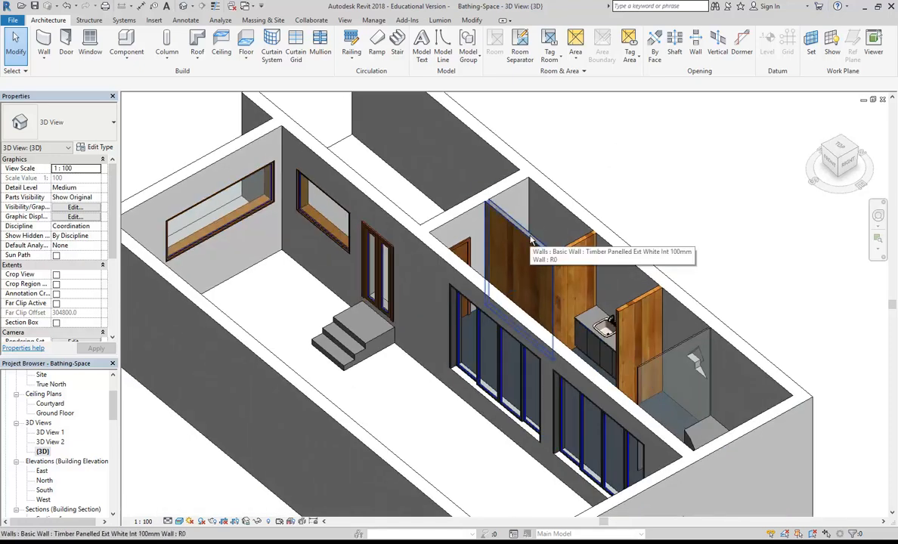
shift+middle_drag(605, 327, 613, 260)
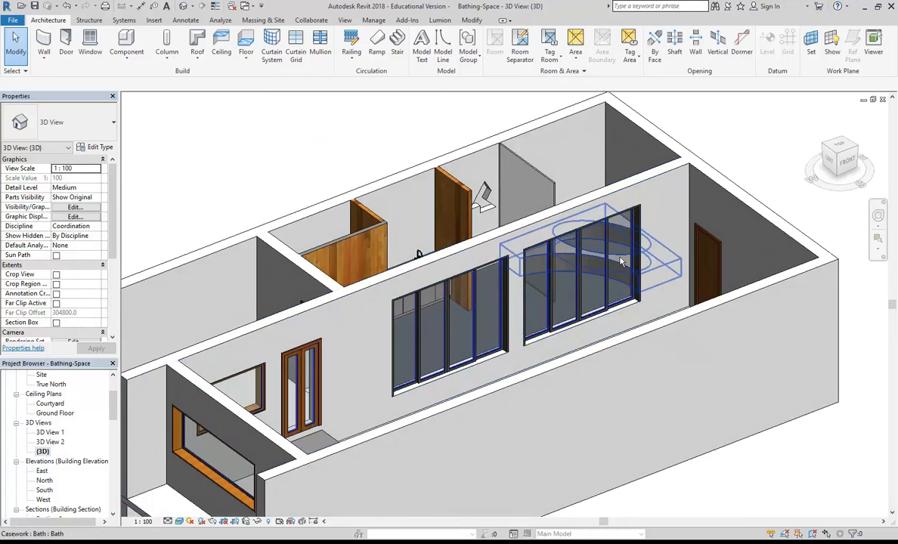